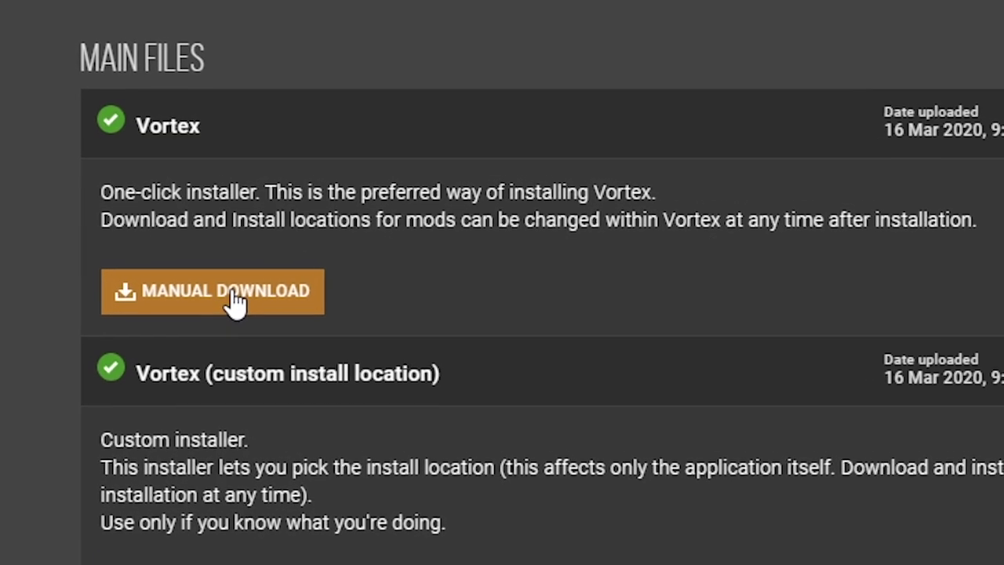
Download the one-click Vortex installer and open the mod list for Mount & Blade II: Bannerlord in Vortex.
left_click(235, 302)
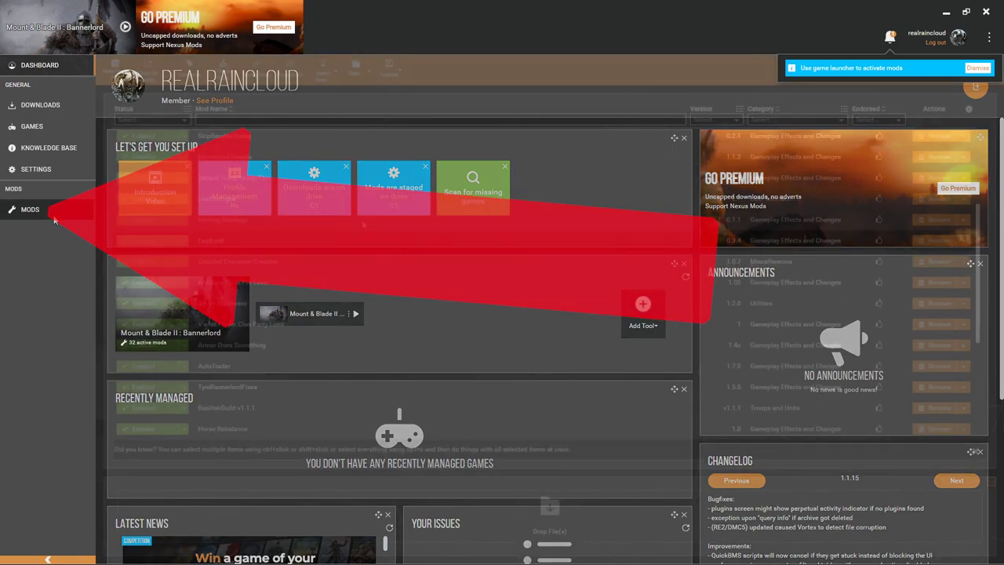
left_click(53, 216)
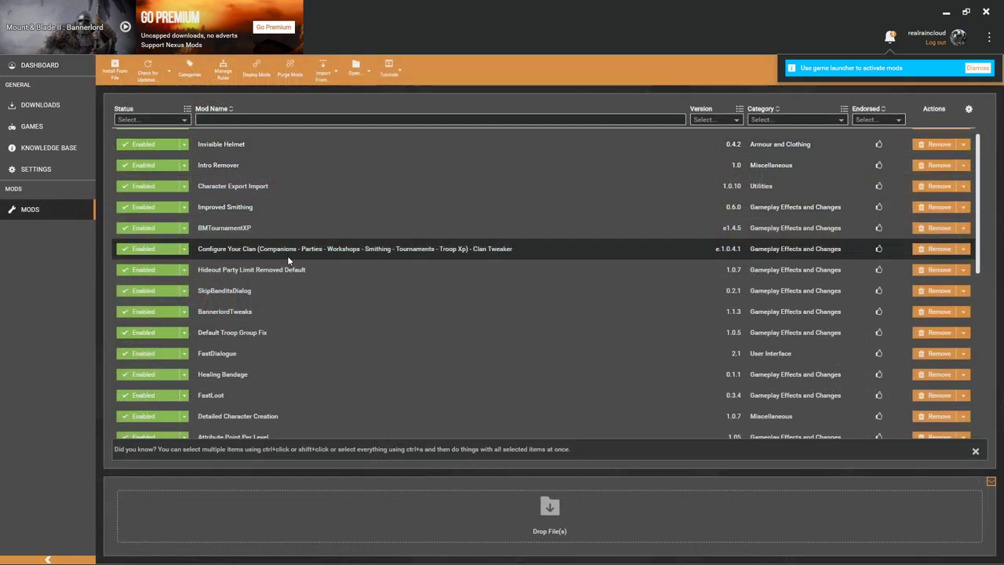
scroll(294, 262, "down", 8)
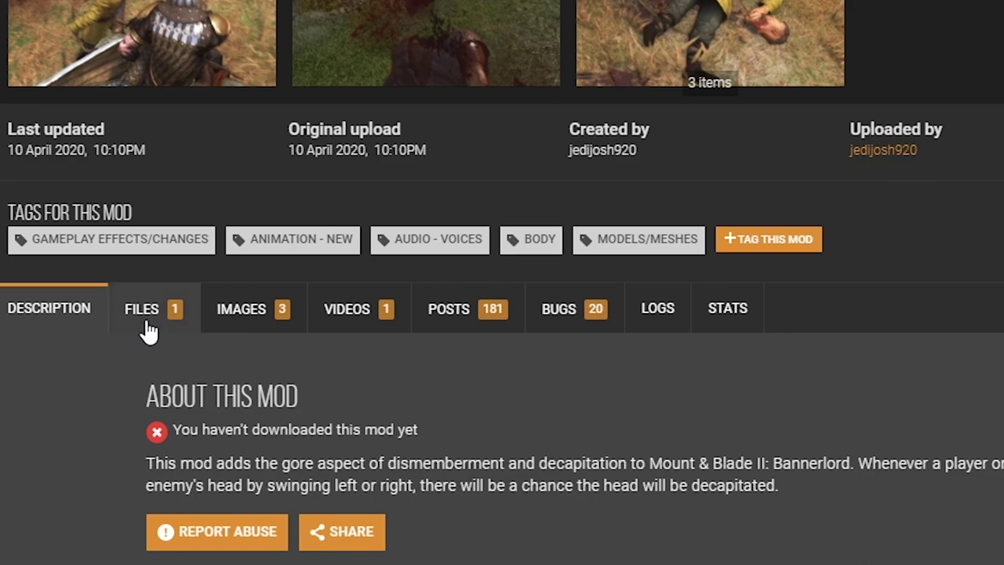
Download the Dismemberment v1.0.0 main file from Nexus Mods through the mod manager at the free slow speed, opening it in Vortex.
left_click(148, 328)
scroll(295, 419, "down", 3)
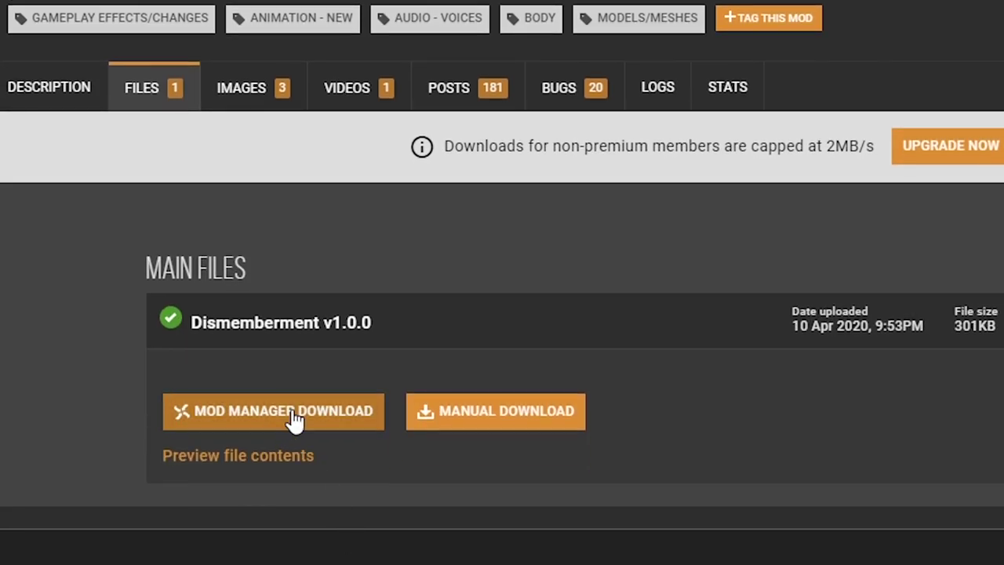
left_click(313, 423)
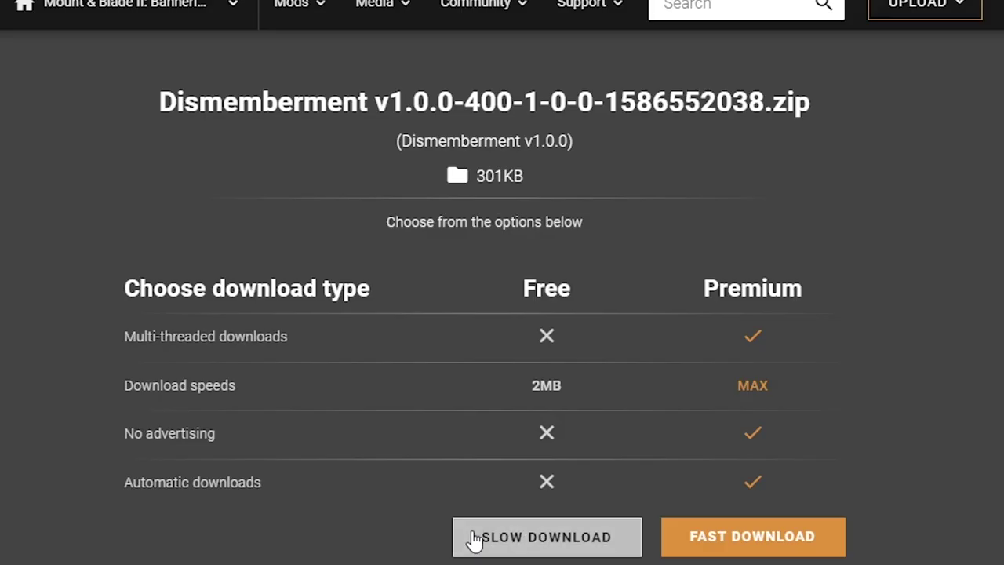
left_click(480, 540)
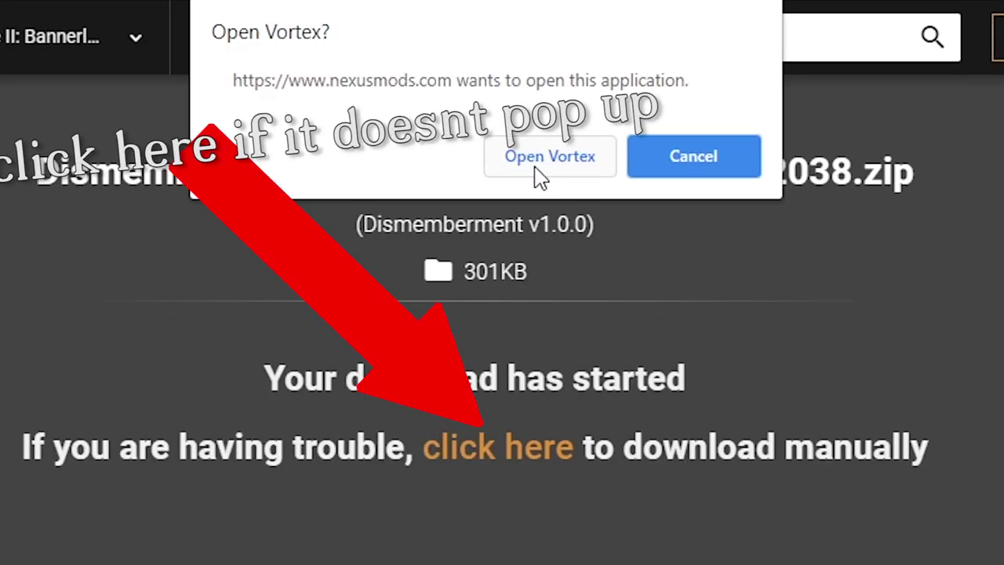
left_click(549, 157)
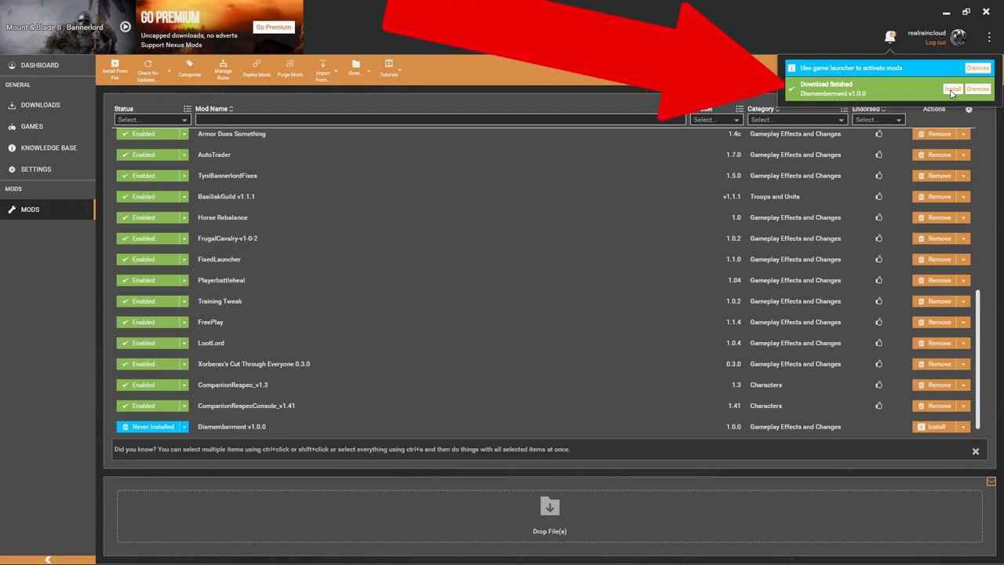
Install and enable Dismemberment v1.0.0 in Vortex, deploying it with elevation and accepting the newer file for the external changes.
left_click(951, 91)
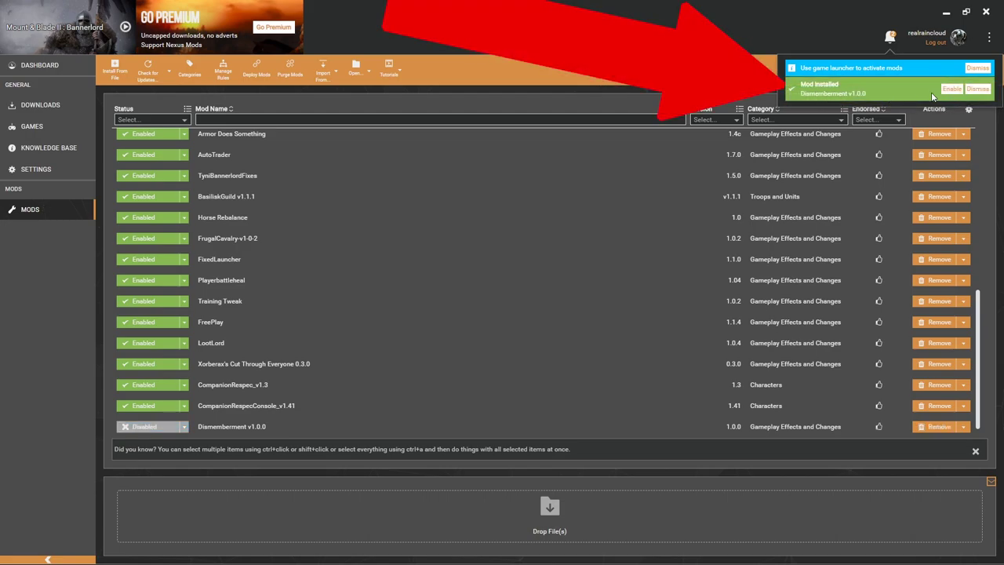
left_click(951, 89)
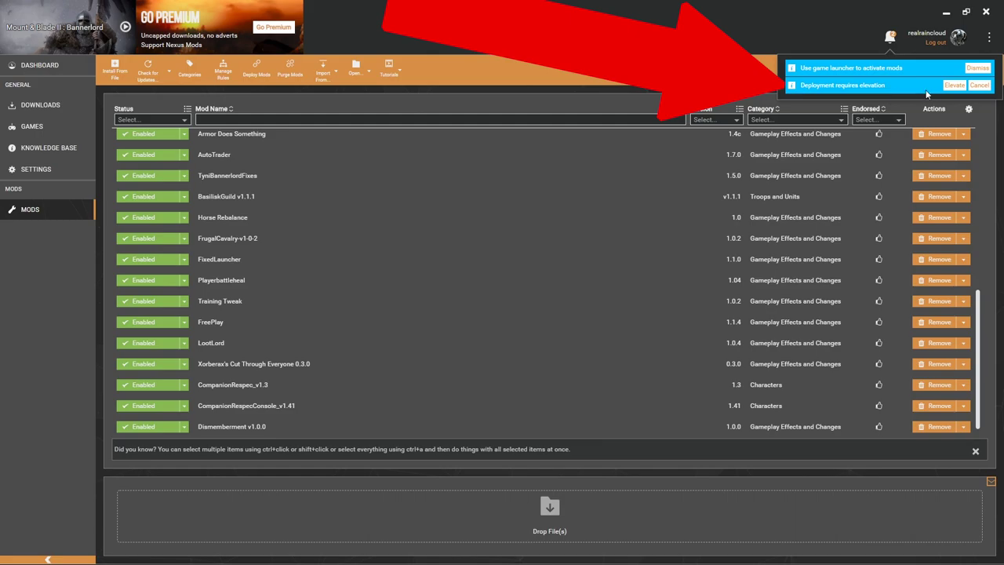
left_click(954, 86)
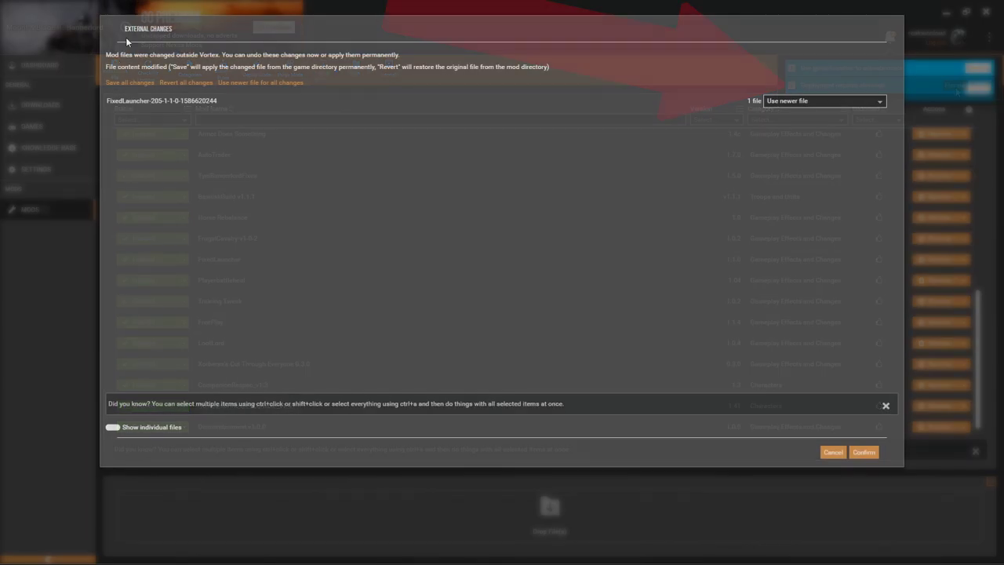
left_click(864, 453)
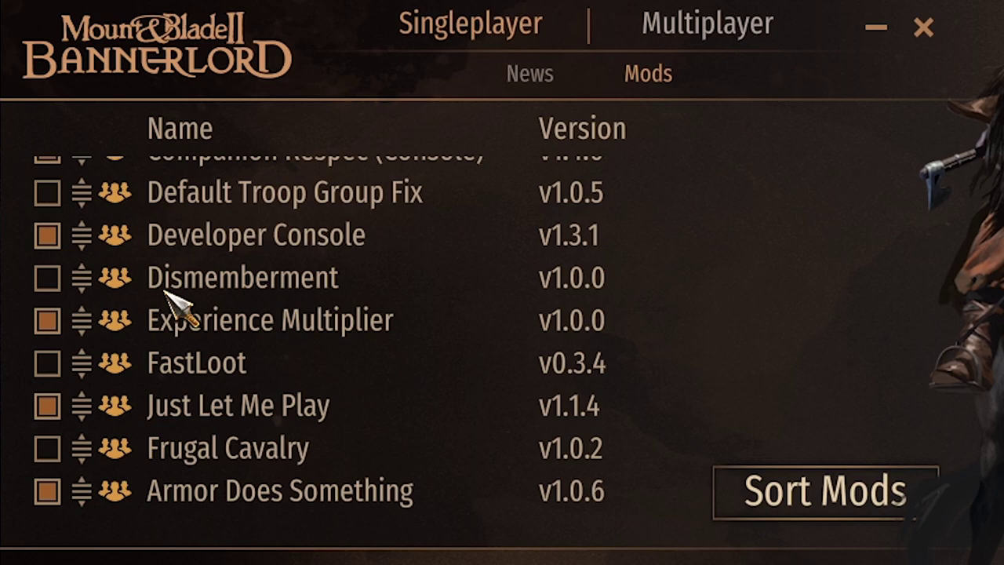
Switch to the Bannerlord launcher and toggle the Dismemberment mod in the singleplayer mod list.
left_click(50, 283)
left_click(49, 283)
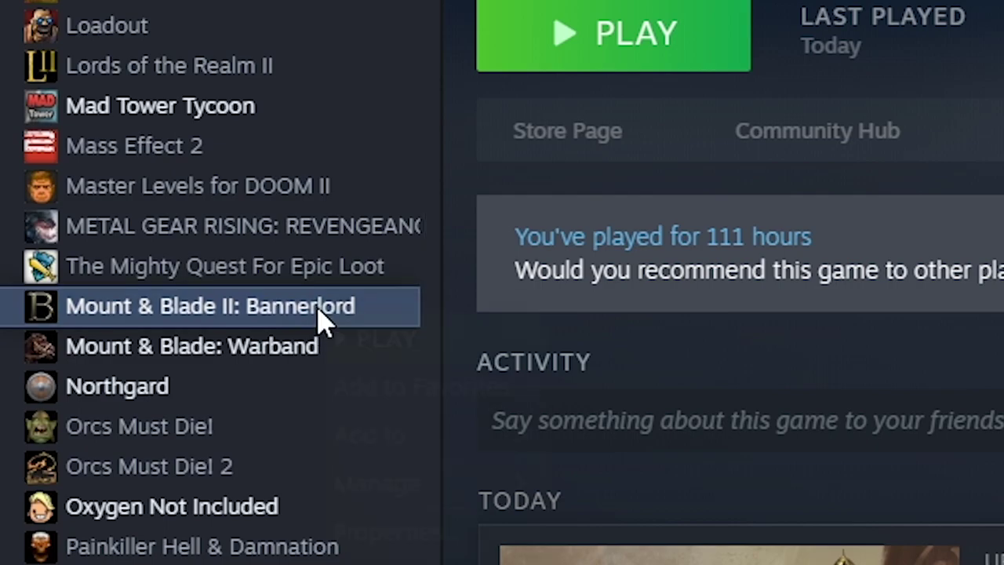
Switch to Steam, browse the local files of Mount & Blade II: Bannerlord and open its Modules folder.
right_click(321, 320)
left_click(427, 536)
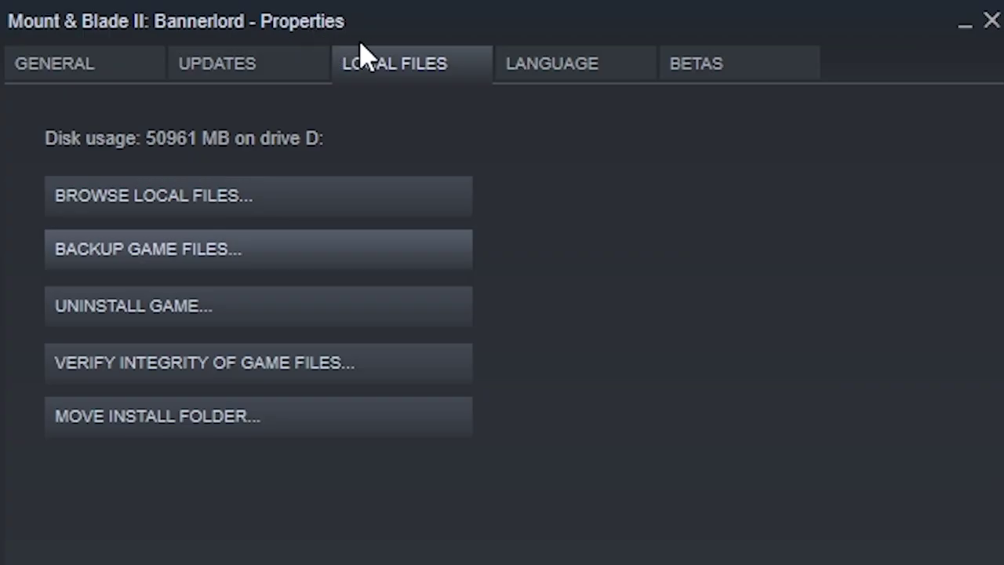
left_click(388, 212)
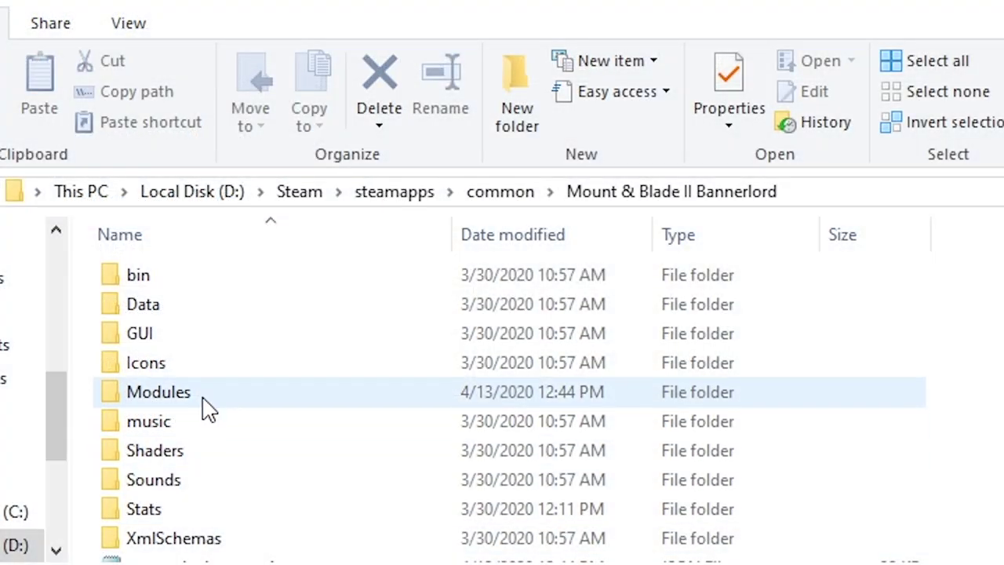
double_click(206, 404)
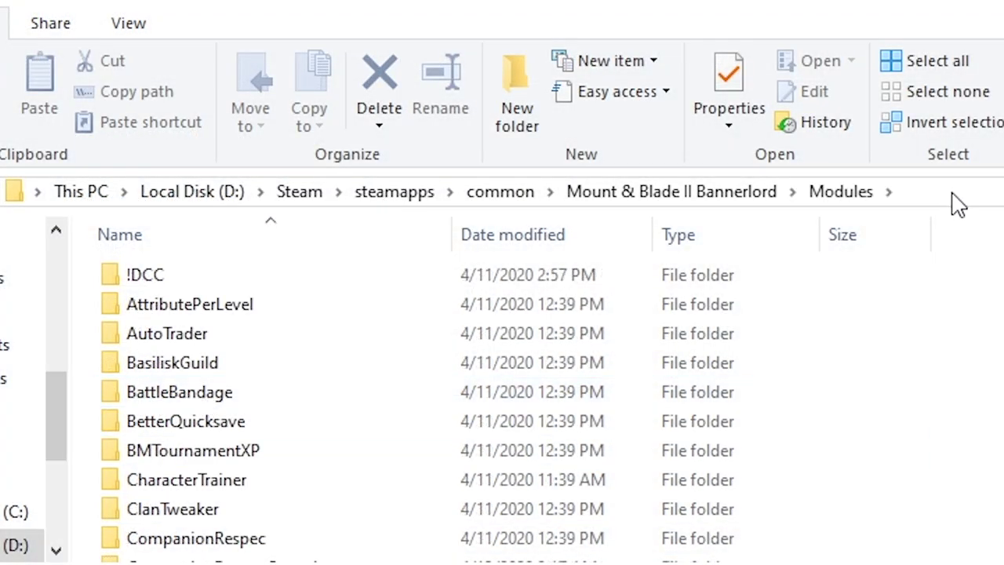
Set the SkillsMatter archive's extraction path to D:\Steam\steamapps\common\Mount & Blade II Bannerlord\Modules.
left_click(954, 193)
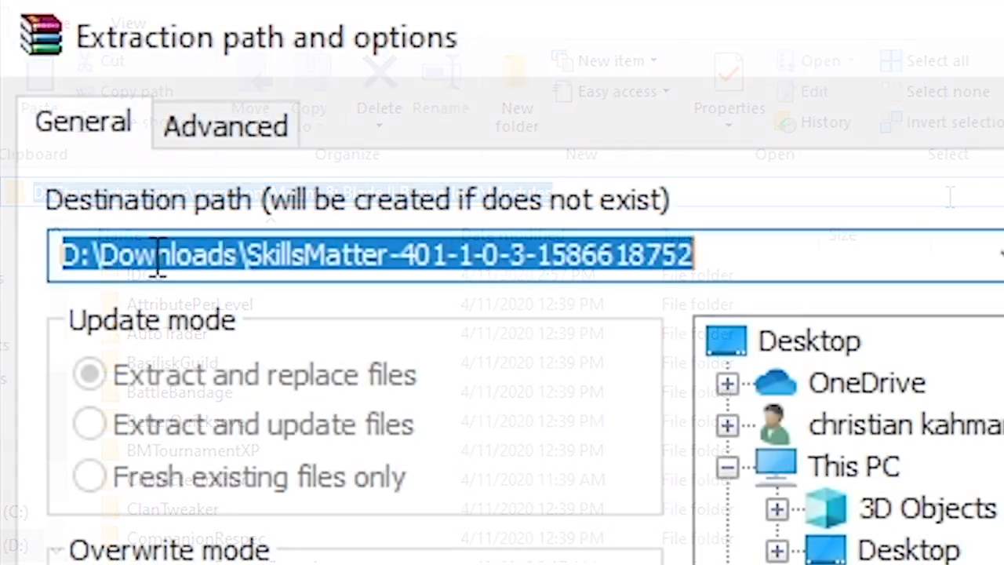
type("D:\\Steam\\steamapps\\common\\Mount & Blade II Bannerlord\\Modules")
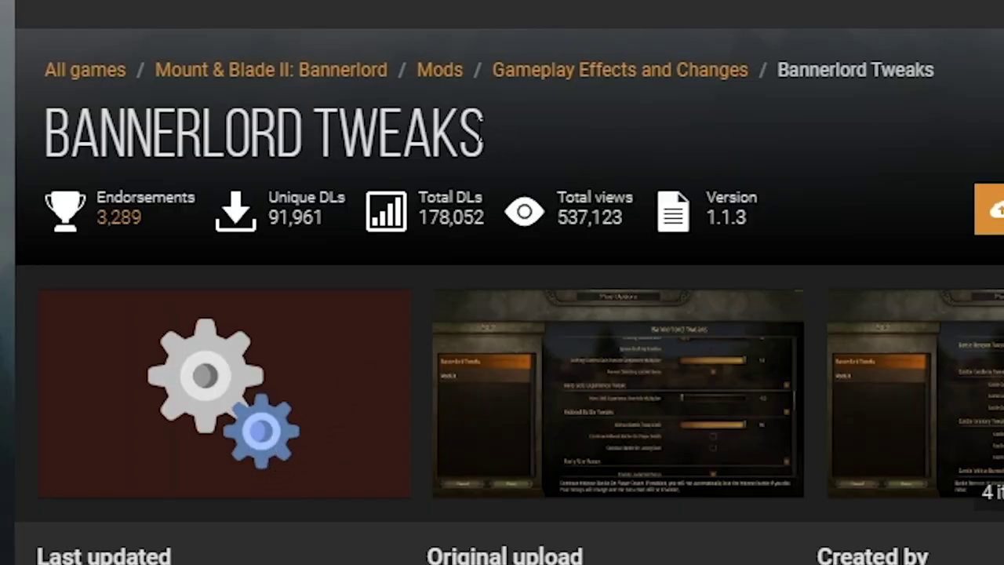
Set the Battle Renown Multiplier to 1.00 in the game's Bannerlord Tweaks mod options.
left_click_drag(46, 133, 490, 139)
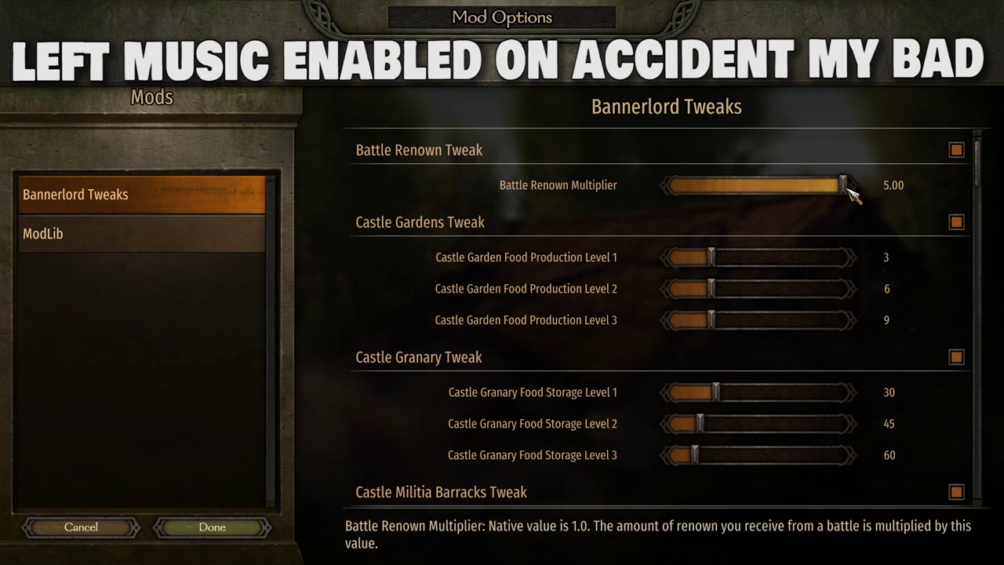
mouse_move(844, 187)
left_mouse_down()
mouse_move(636, 193)
mouse_move(863, 188)
left_mouse_up()
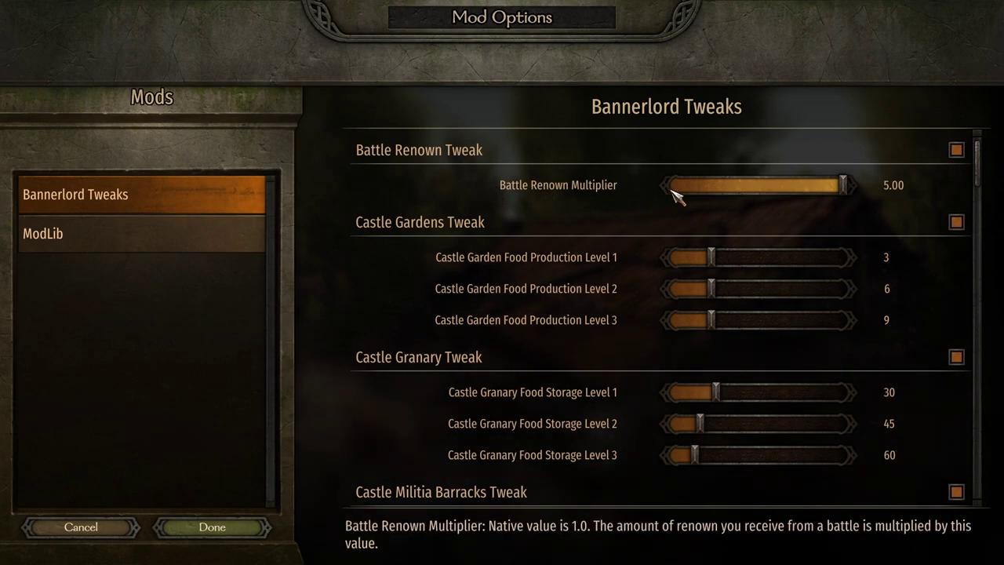
left_click_drag(857, 191, 650, 190)
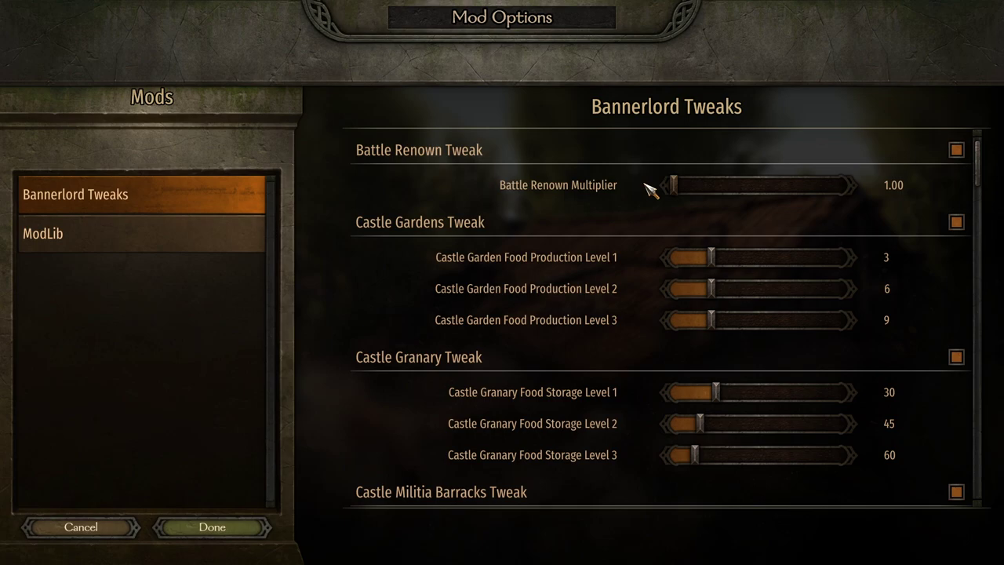
Set the Base Companion Limit to 3 under the Companion Limit Tweak.
scroll(565, 368, "down", 5)
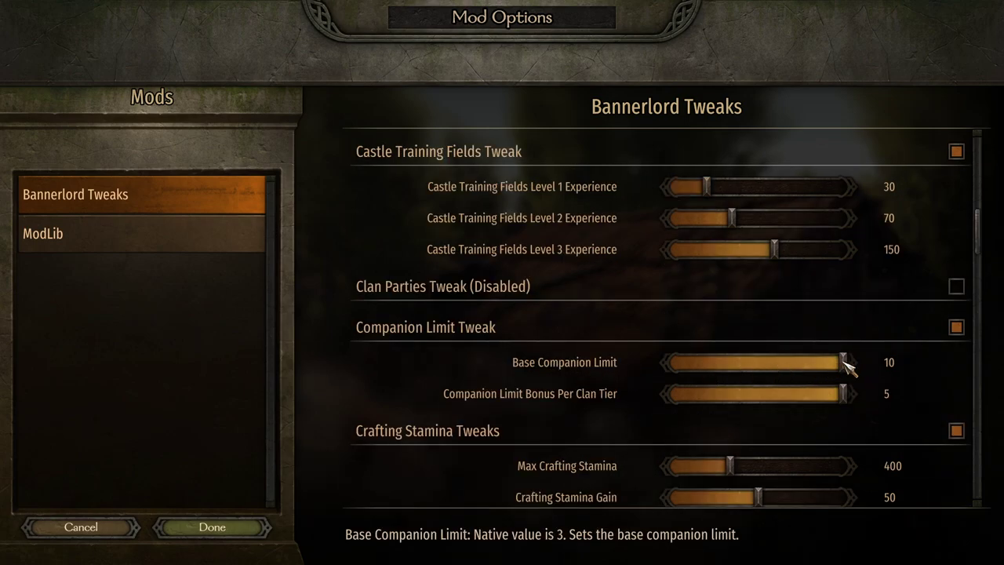
left_click_drag(846, 363, 710, 365)
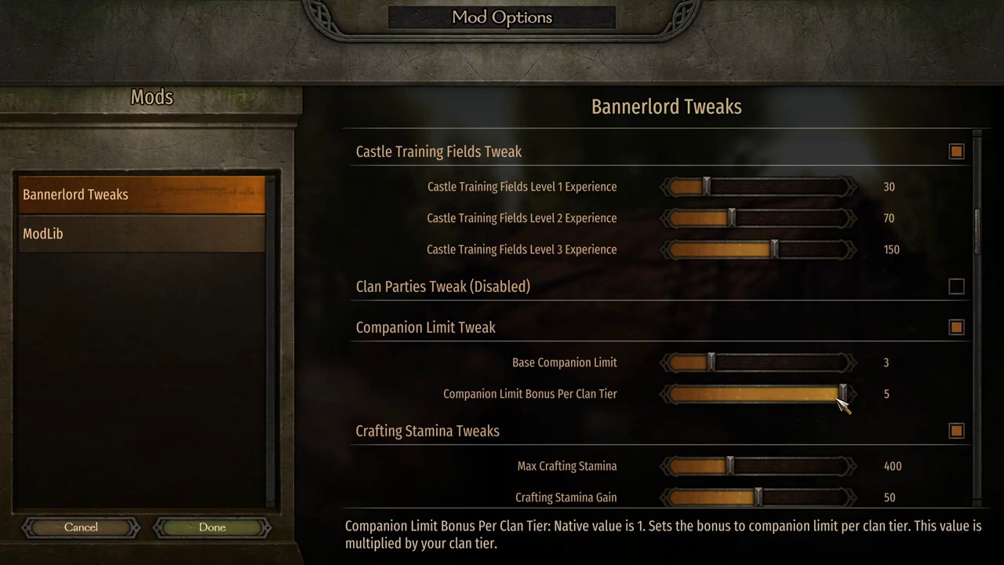
scroll(638, 206, "down", 10)
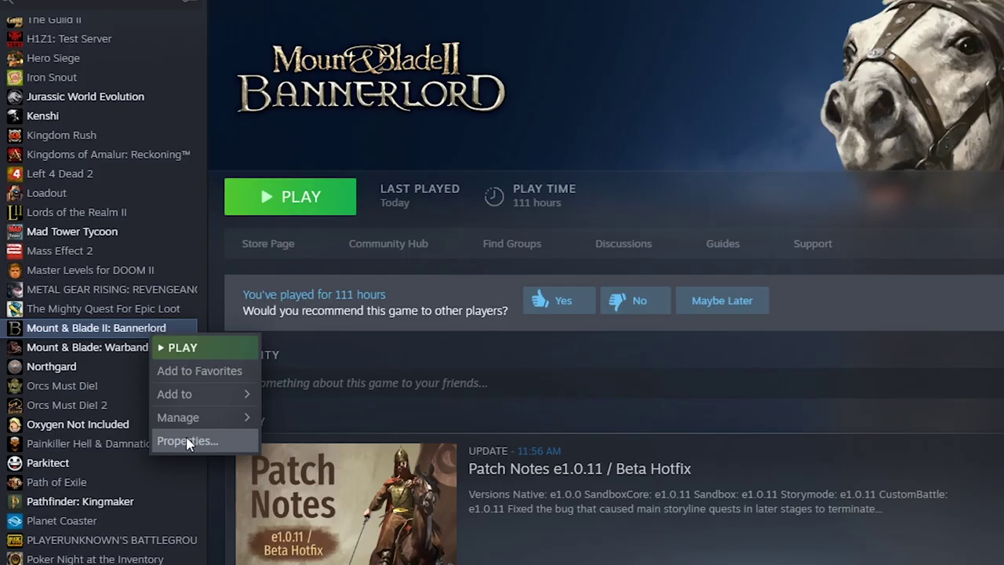
Browse Bannerlord's local files from Steam to the ExperienceMultiplier module's bin\Win64_Shipping_Client folder.
left_click(187, 441)
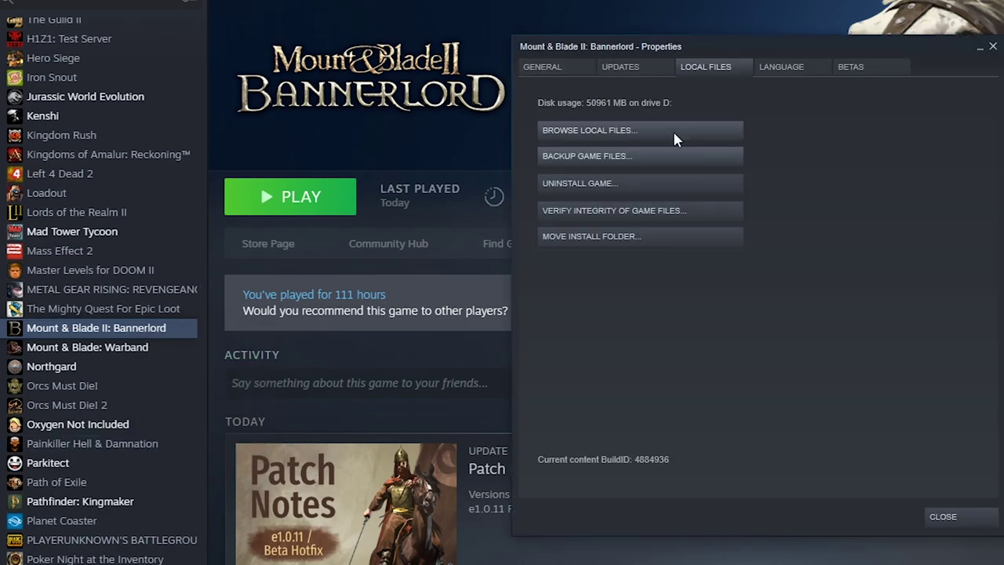
left_click(673, 130)
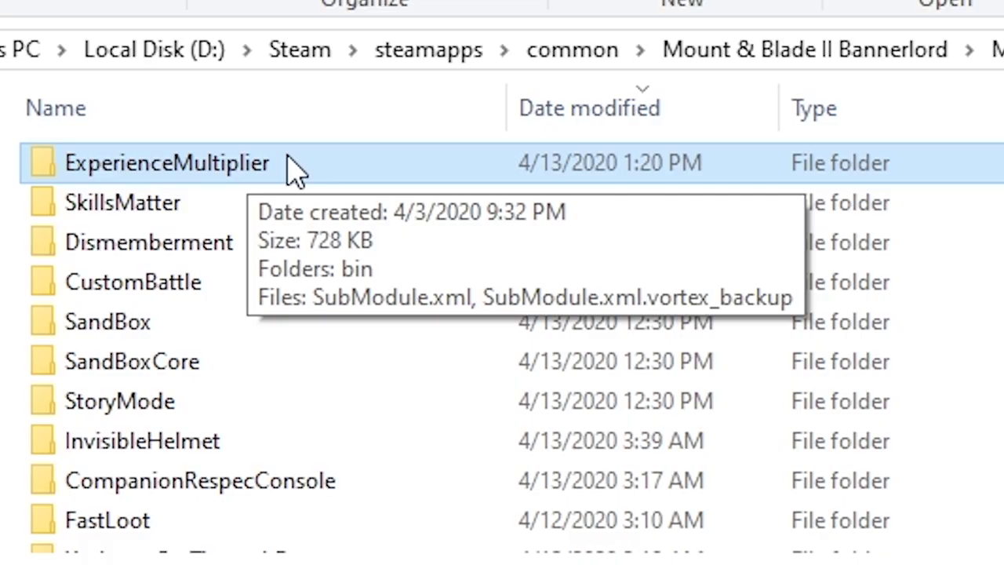
double_click(294, 166)
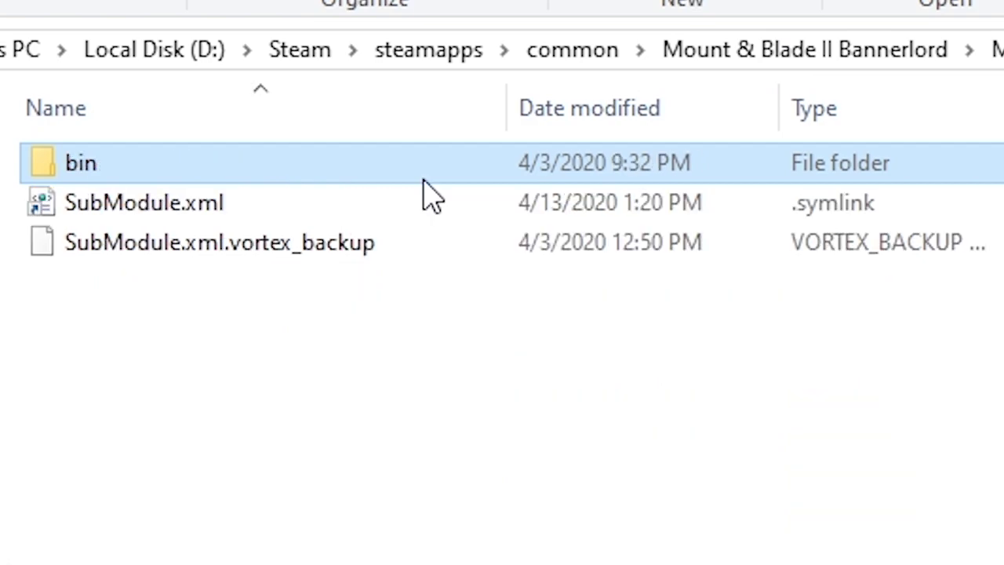
double_click(443, 171)
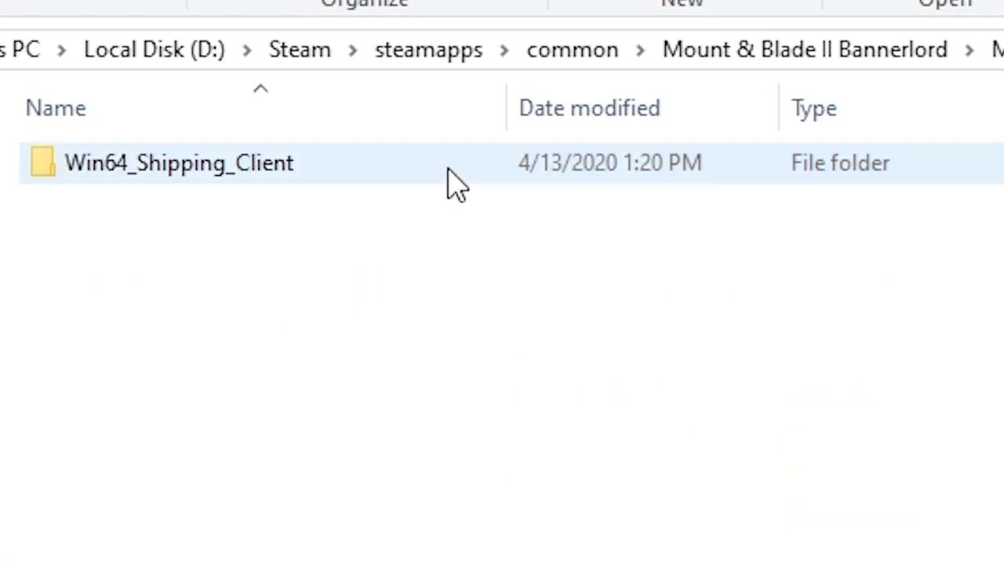
double_click(449, 169)
Open the experiencemultiplier XML file with Notepad.
right_click(190, 335)
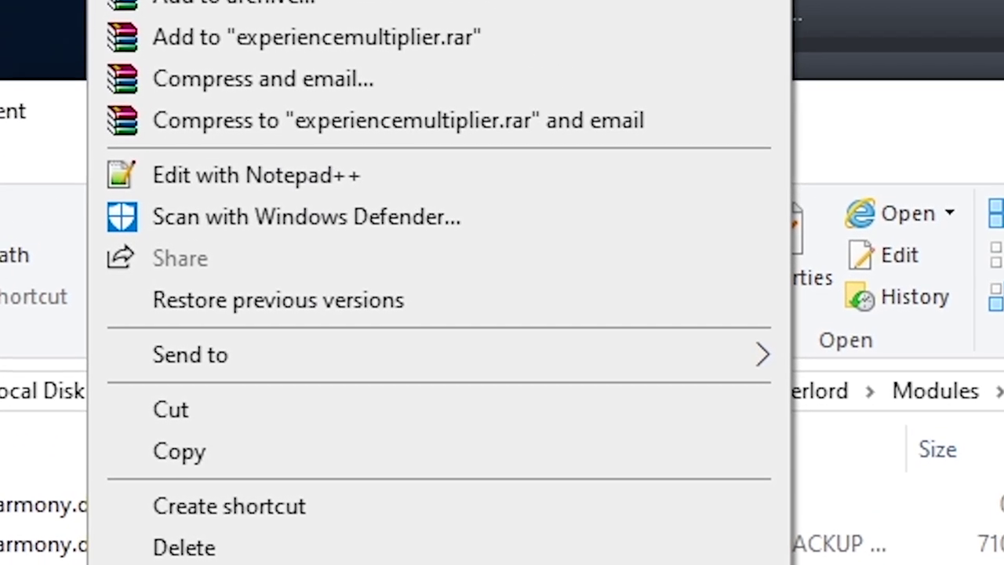
mouse_move(444, 51)
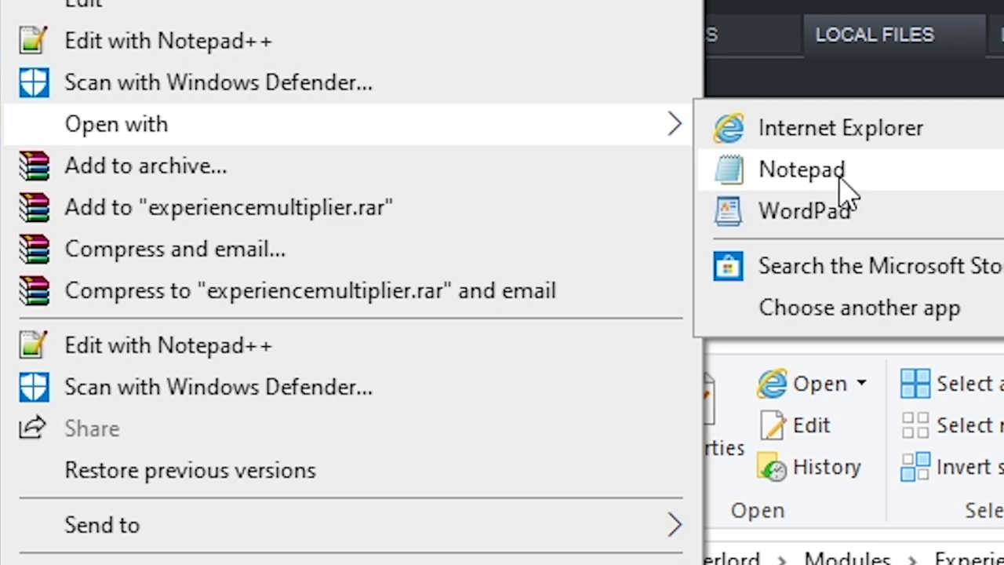
left_click(841, 181)
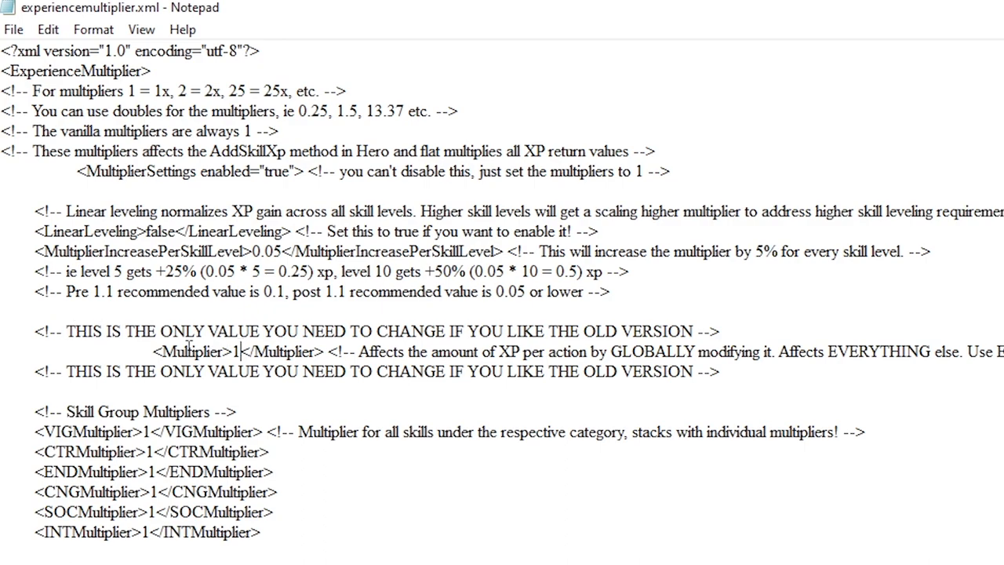
Set the global Multiplier value to 3 in experiencemultiplier.xml and save the file.
left_click_drag(207, 351, 255, 351)
left_click(729, 352)
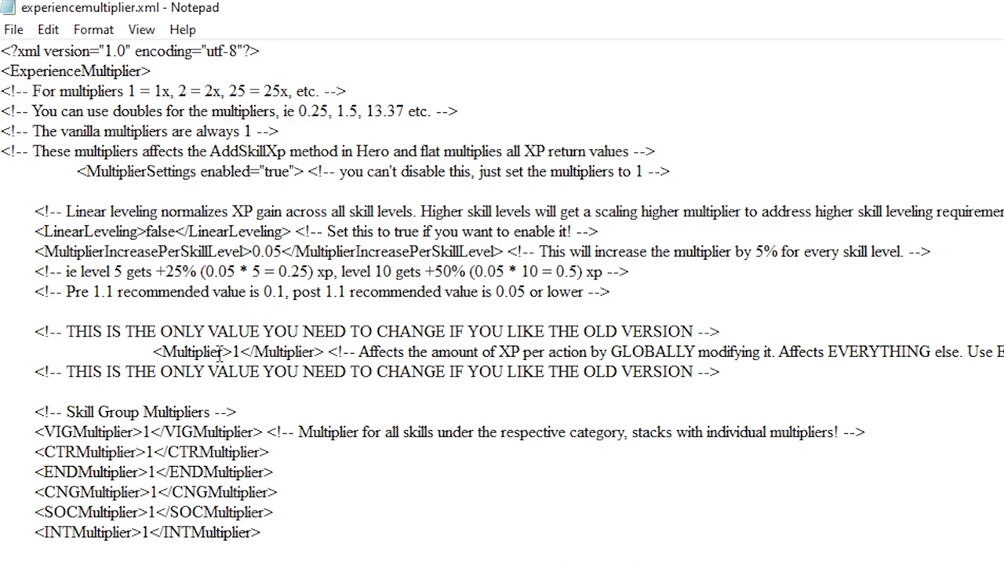
left_click_drag(401, 351, 650, 351)
left_click(655, 351)
key("BackSpace")
type("3")
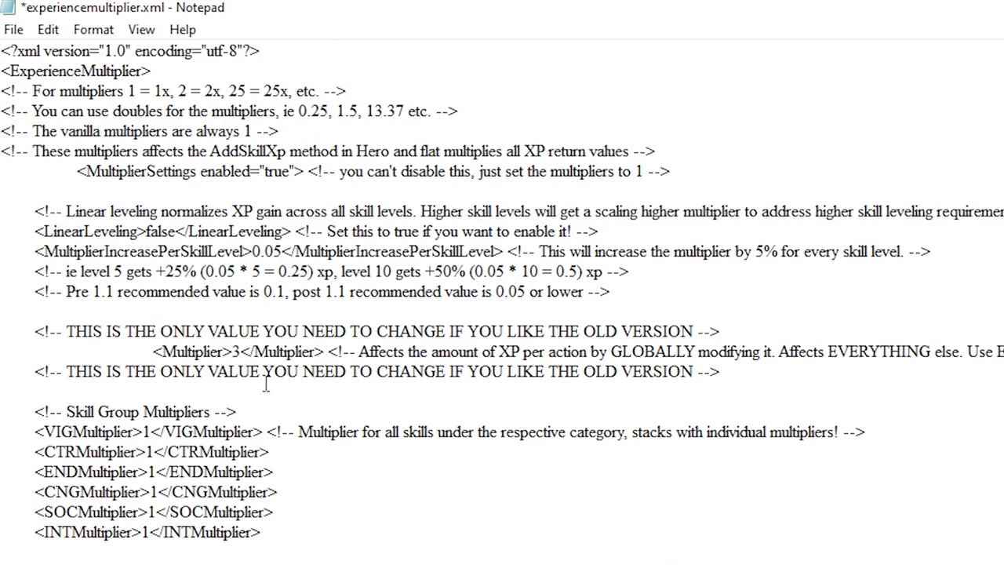
left_click(13, 29)
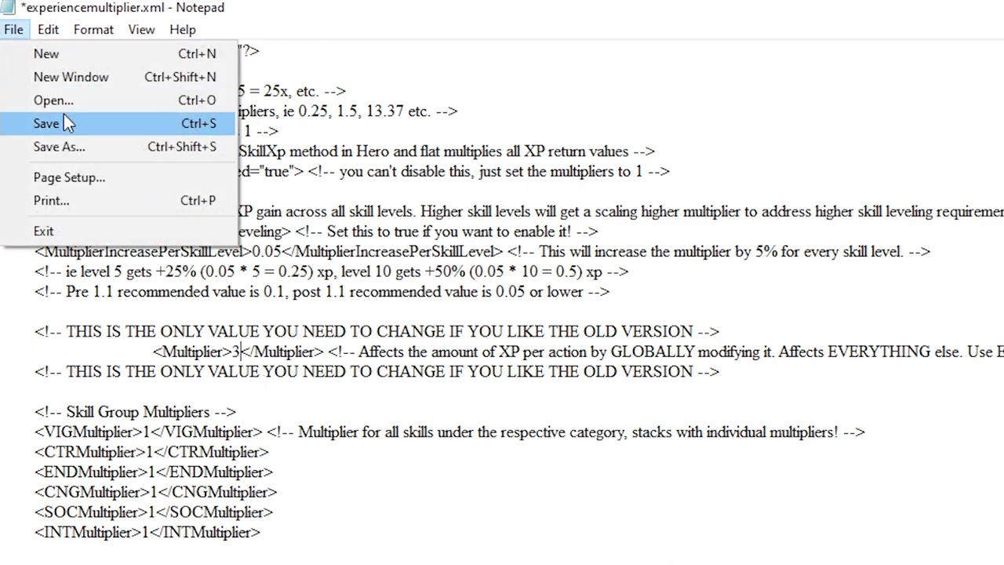
left_click(64, 118)
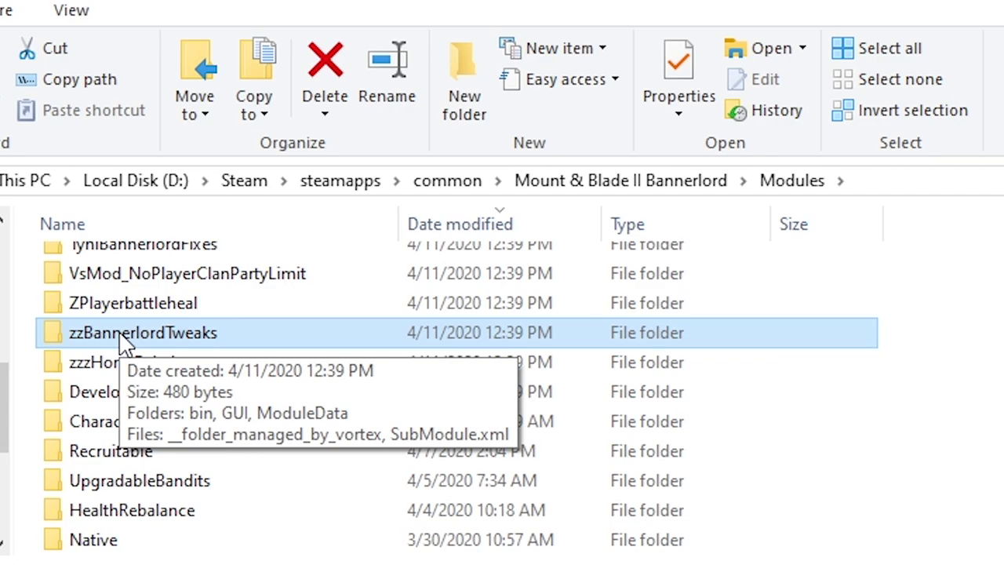
Open Settings.BannerlordTweaksSettings.xml from the zzBannerlordTweaks module's ModuleData\Loadables folder in Notepad.
double_click(121, 337)
double_click(198, 333)
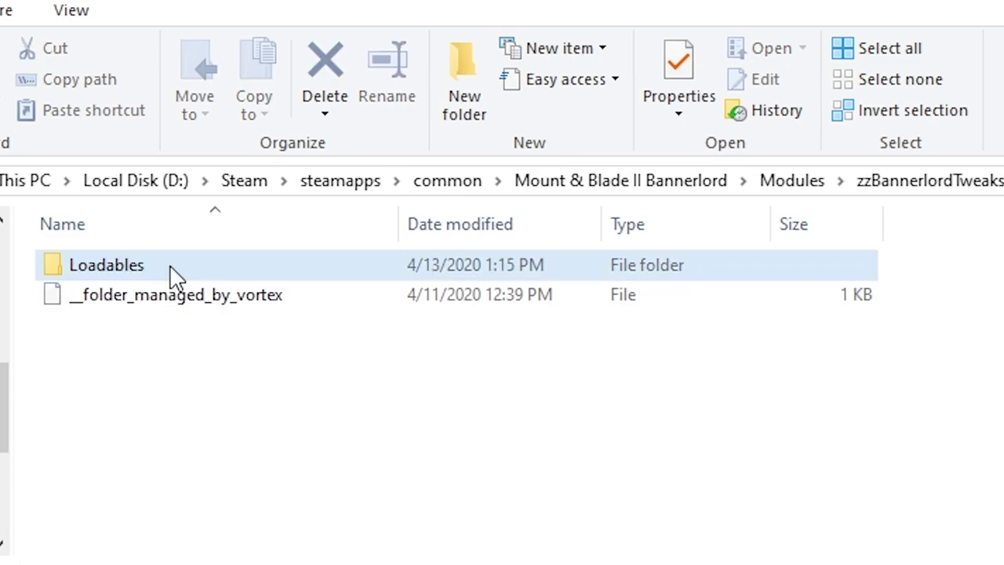
double_click(175, 274)
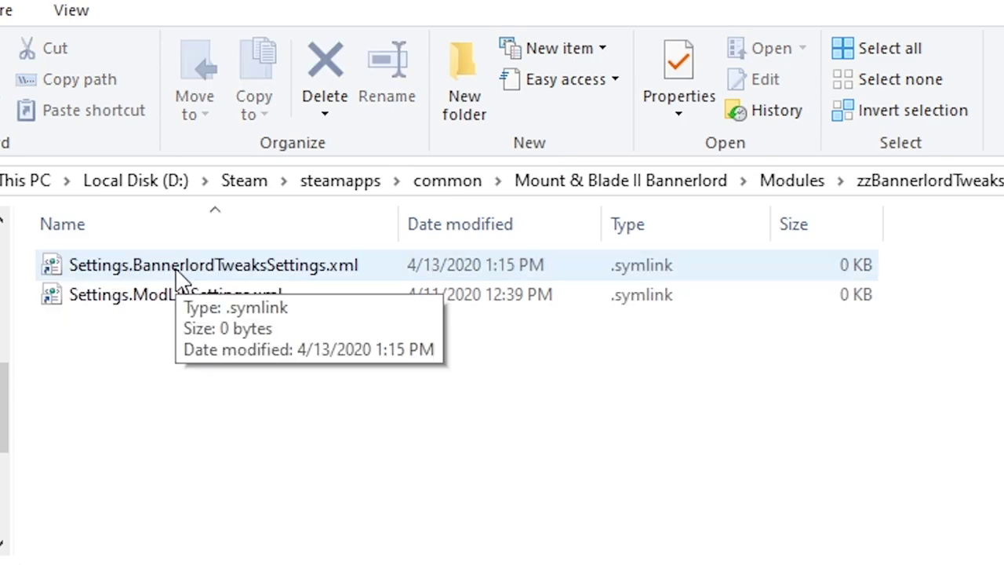
right_click(179, 274)
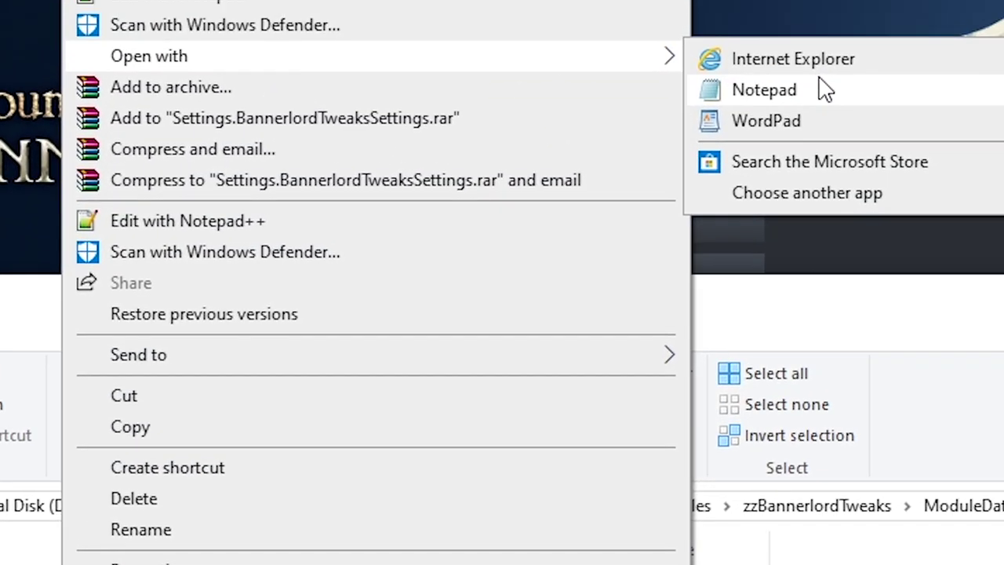
left_click(825, 90)
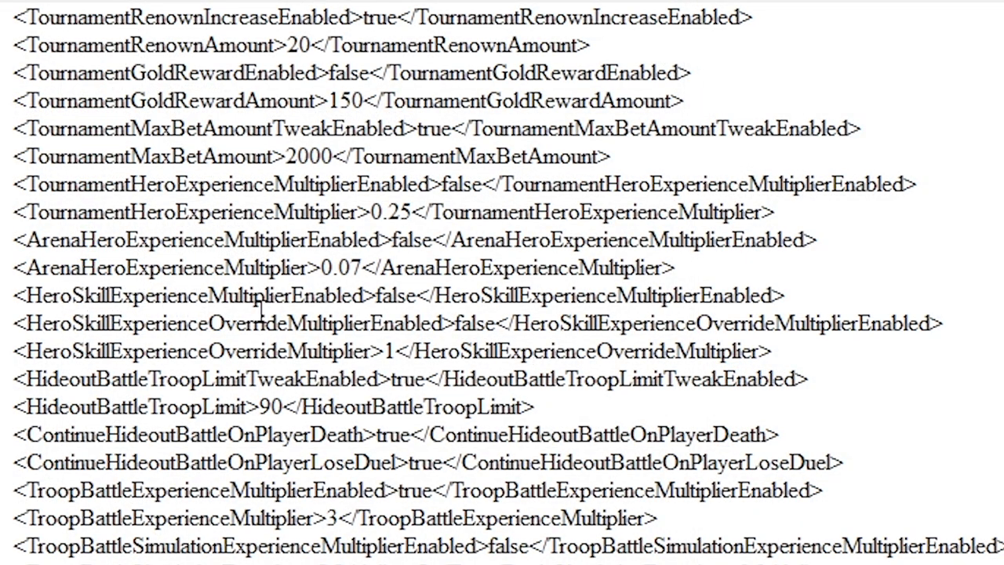
Examine the HeroSkillExperienceMultiplierEnabled and HeroSkillExperienceOverrideMultiplierEnabled values in the Bannerlord Tweaks settings file.
left_click_drag(377, 296, 417, 296)
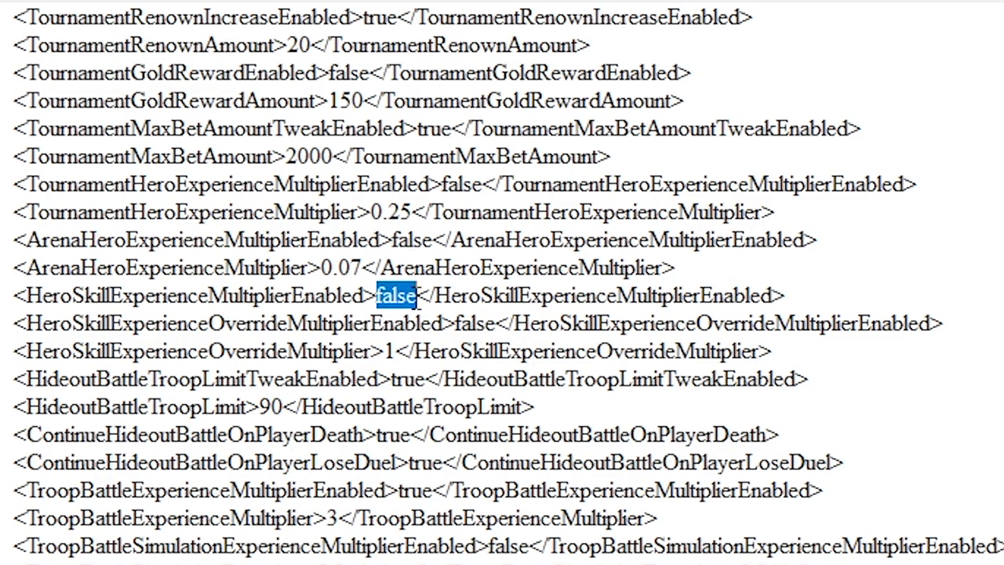
key("Right")
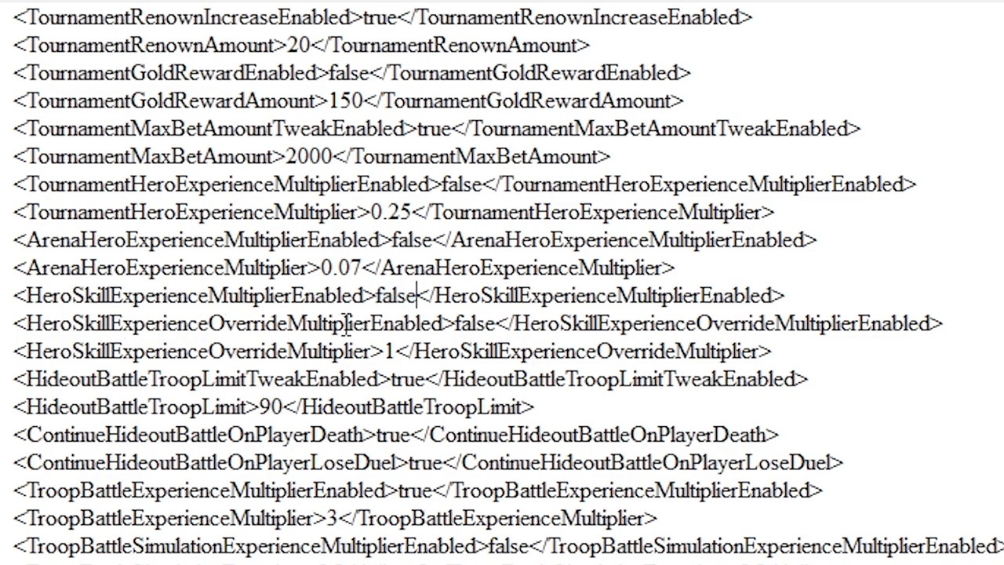
left_click_drag(456, 323, 496, 324)
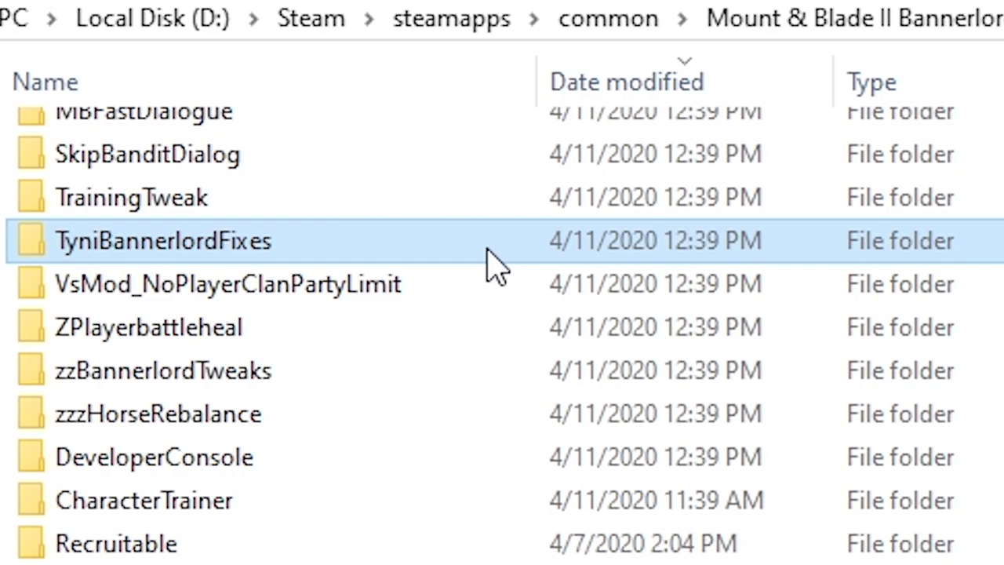
Open the ModuleData folder of the TyniBannerlordFixes module.
double_click(487, 250)
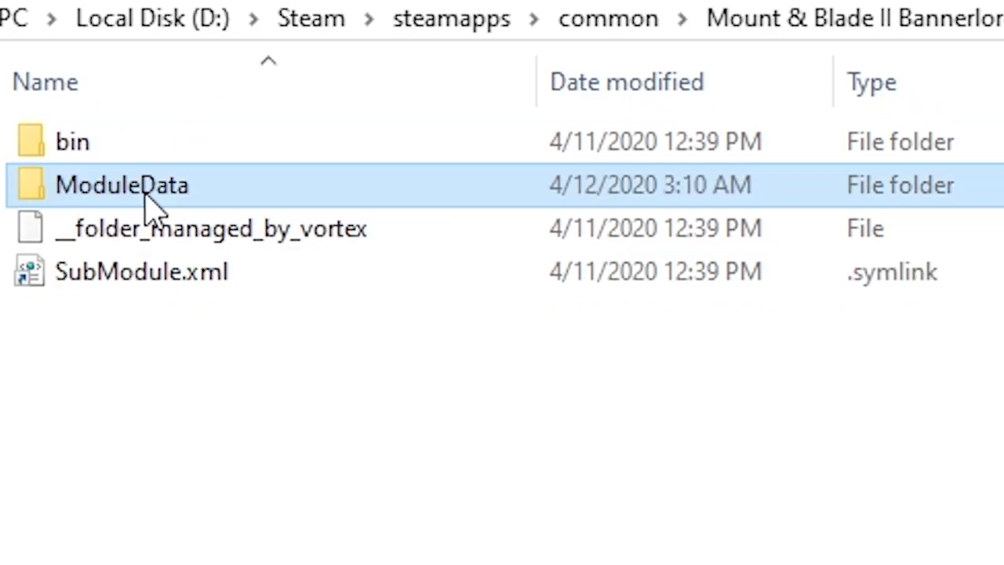
double_click(149, 188)
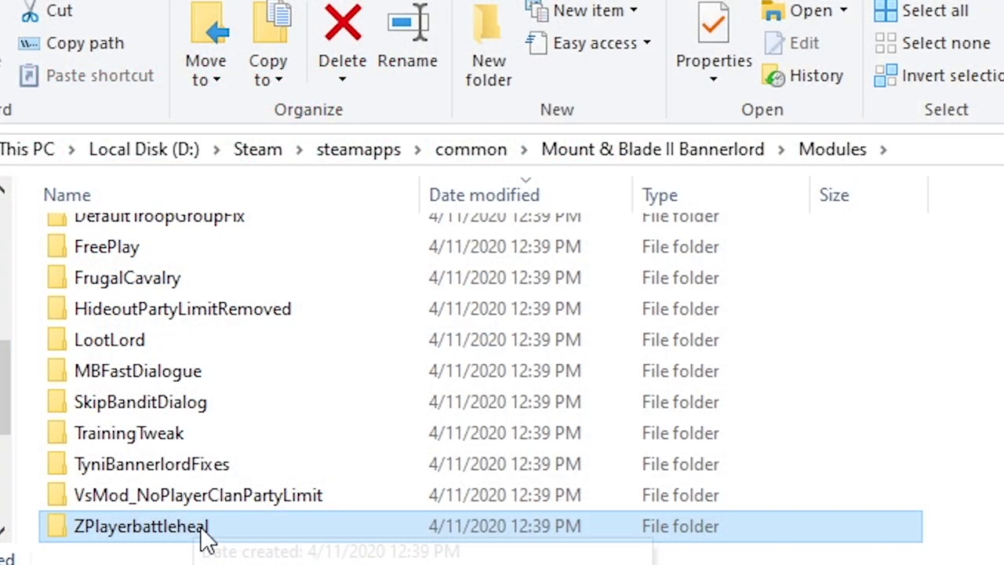
Open config.xml from the ZPlayerbattleheal module's ModuleData folder.
double_click(206, 538)
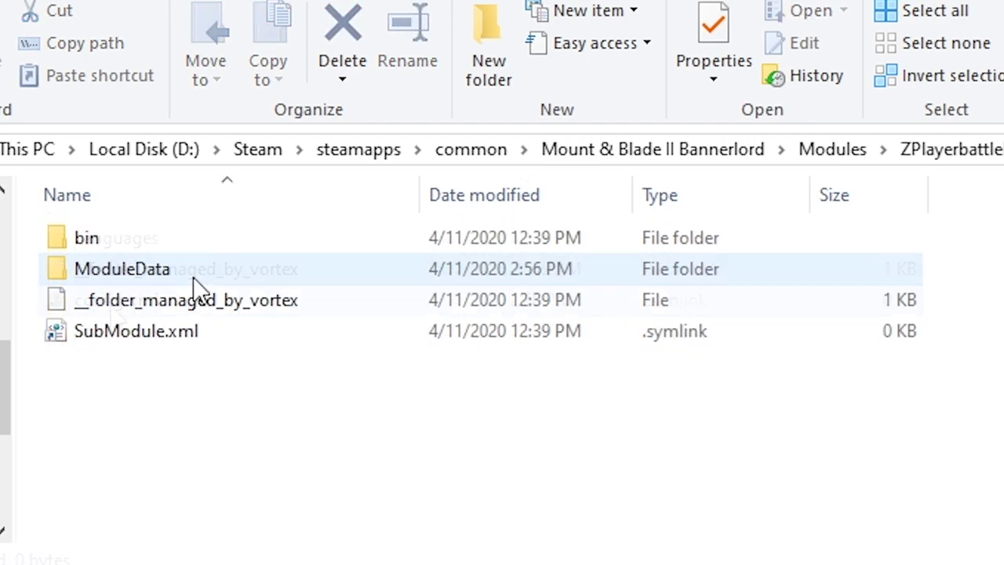
double_click(193, 275)
left_click(116, 313)
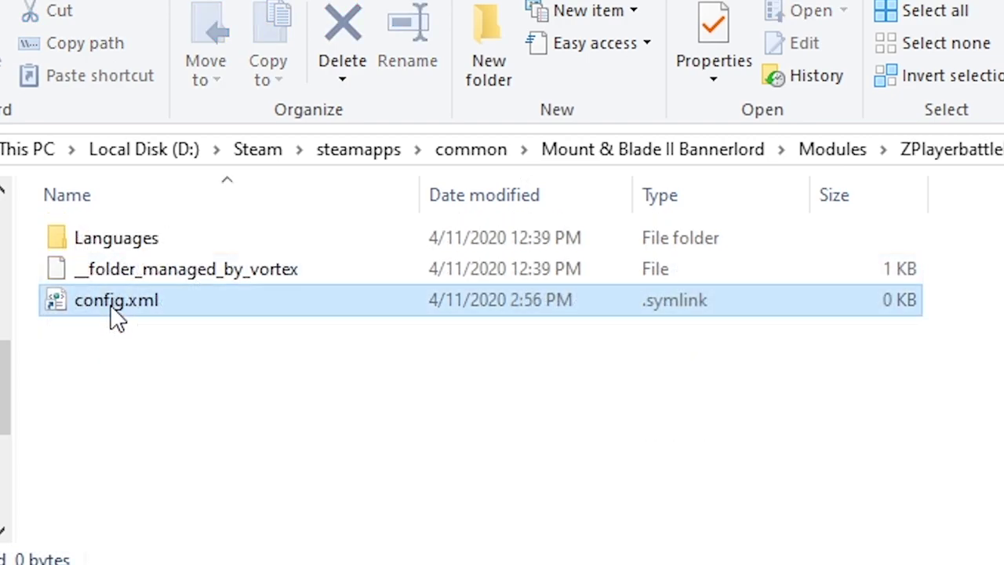
double_click(116, 314)
Set both Heal_kill_per and Heal_kill_max to 15 in the battle heal config.xml.
left_click_drag(117, 390, 382, 392)
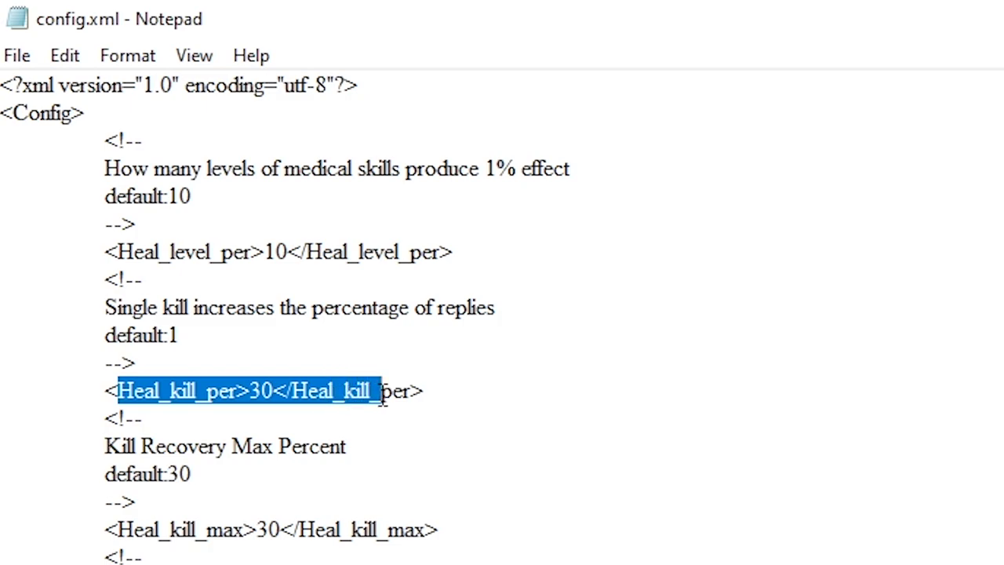
double_click(267, 390)
type("15")
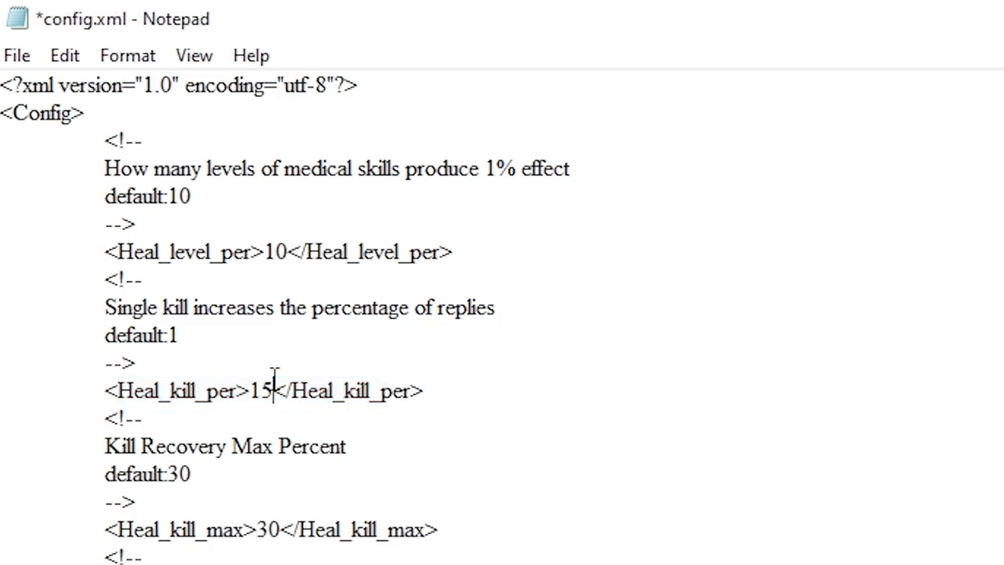
left_click_drag(282, 530, 255, 530)
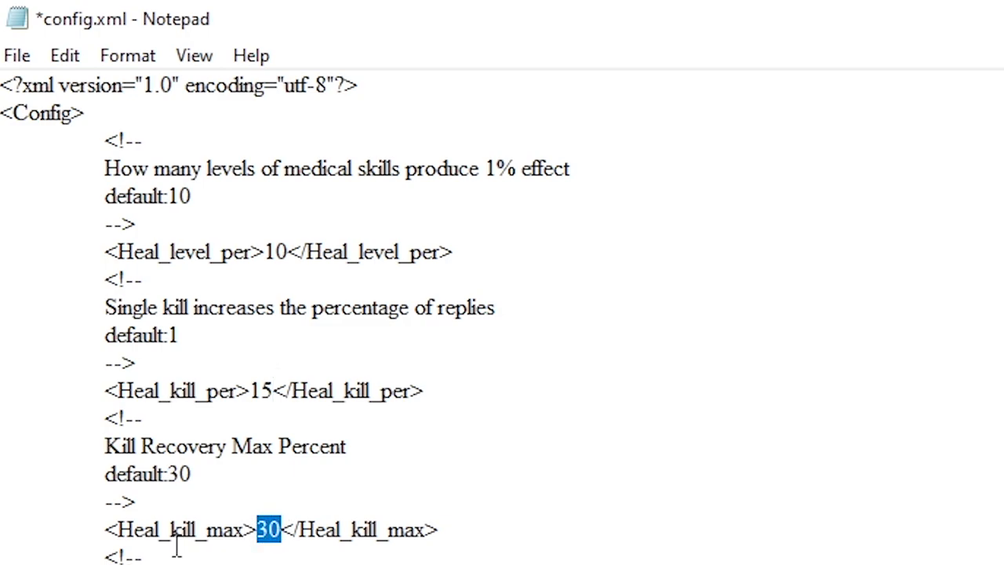
type("15")
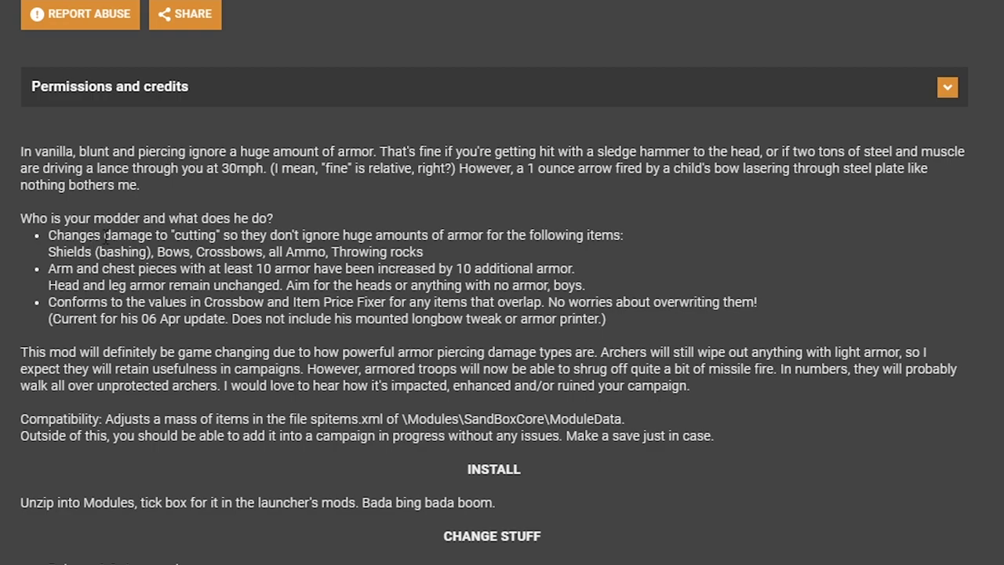
Read the armor mod's description of its cutting-damage items and its effect on archers and armored troops.
left_click_drag(158, 252, 438, 254)
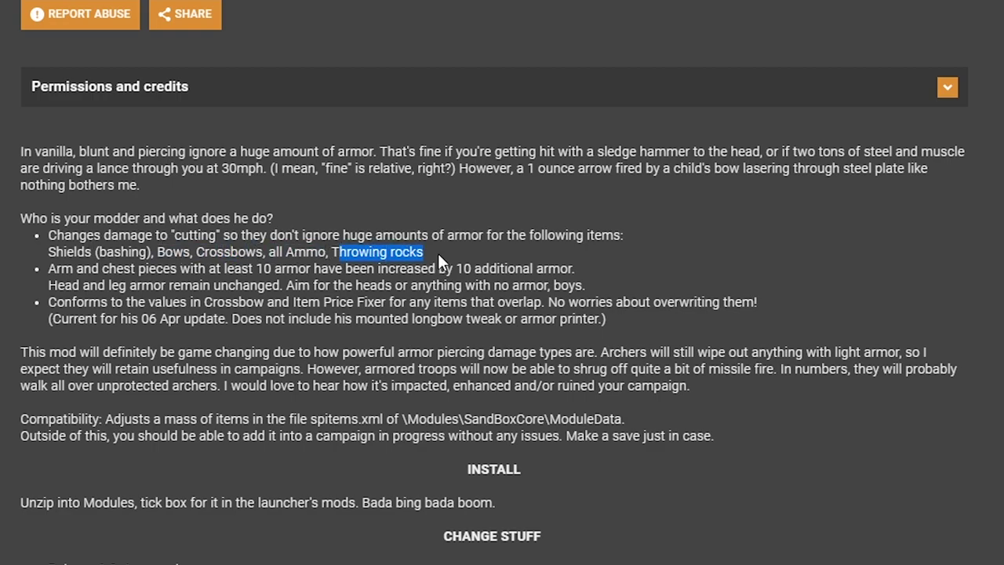
left_click(163, 255)
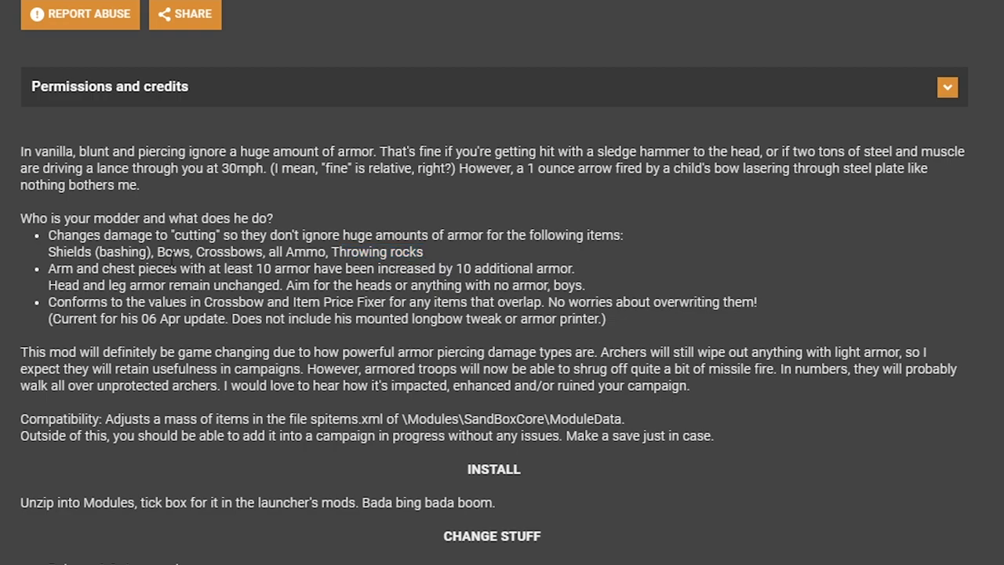
left_click_drag(602, 352, 907, 352)
left_click(516, 358)
left_click_drag(587, 368, 763, 370)
left_click(763, 370)
scroll(510, 268, "down", 3)
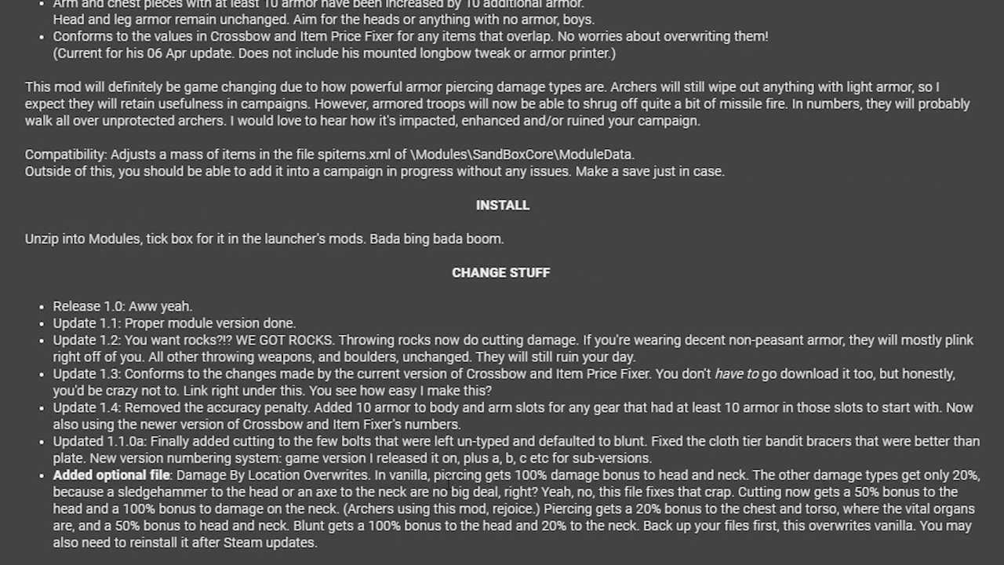
Read the Damage By Location Overwrites optional file entry for the damage bonuses by type and body part.
left_click_drag(500, 475, 971, 480)
left_click_drag(146, 508, 311, 510)
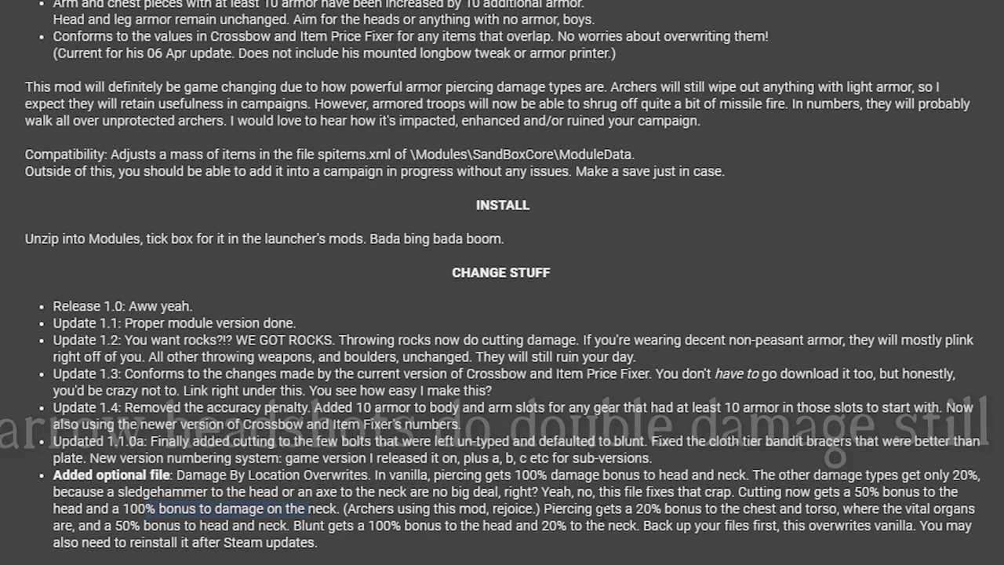
left_click_drag(635, 509, 819, 510)
left_click(826, 511)
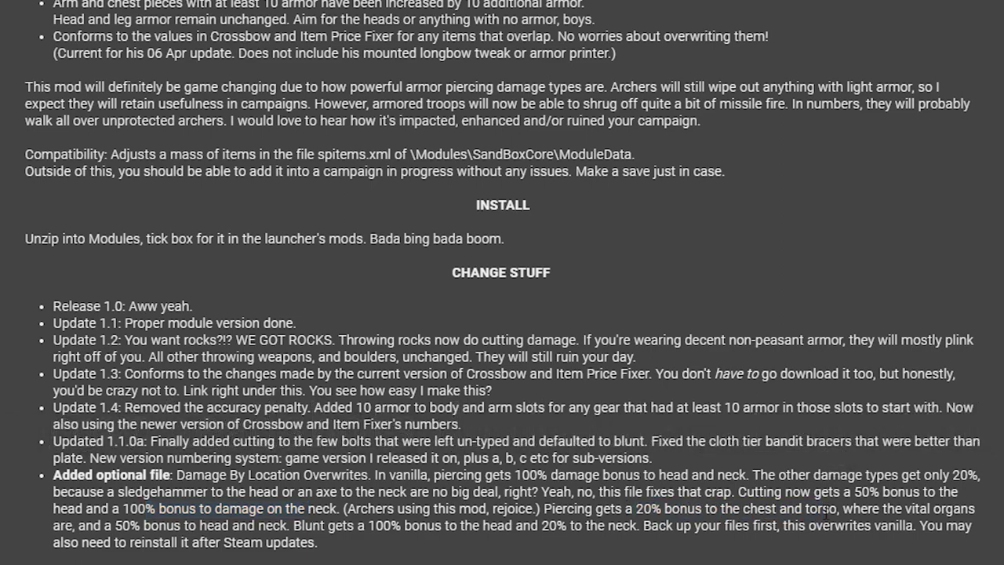
left_click_drag(116, 526, 274, 527)
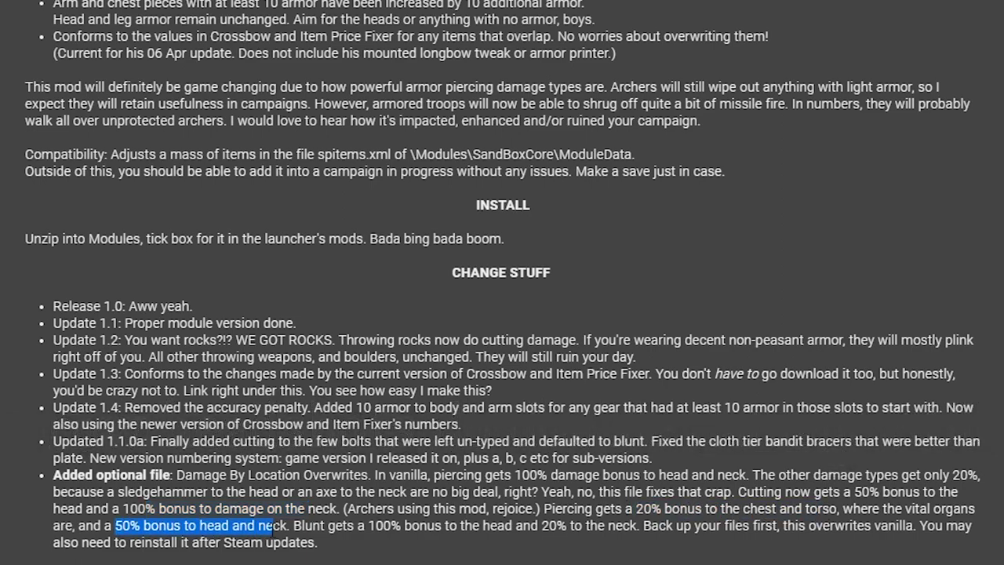
left_click(297, 541)
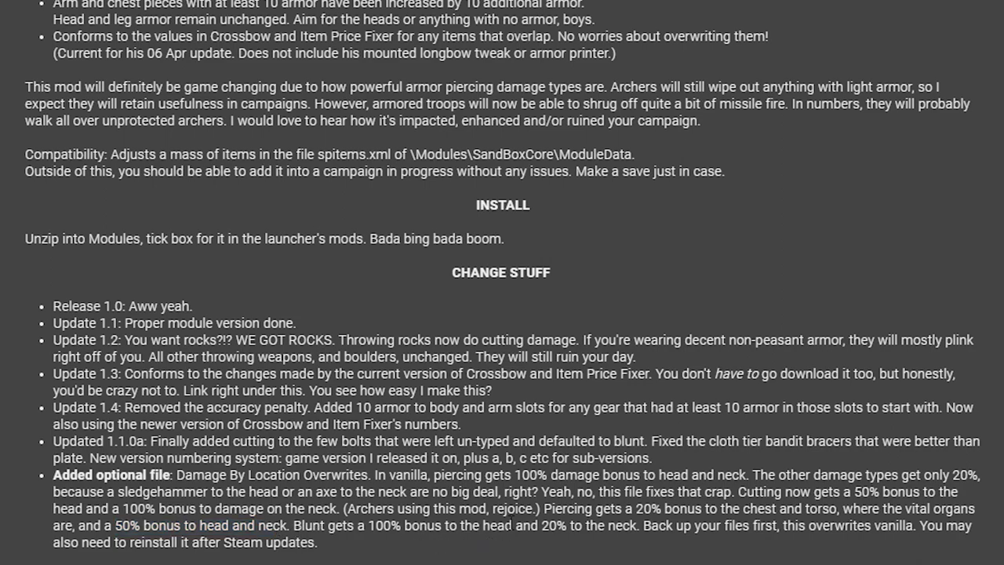
left_click(372, 551, "shift")
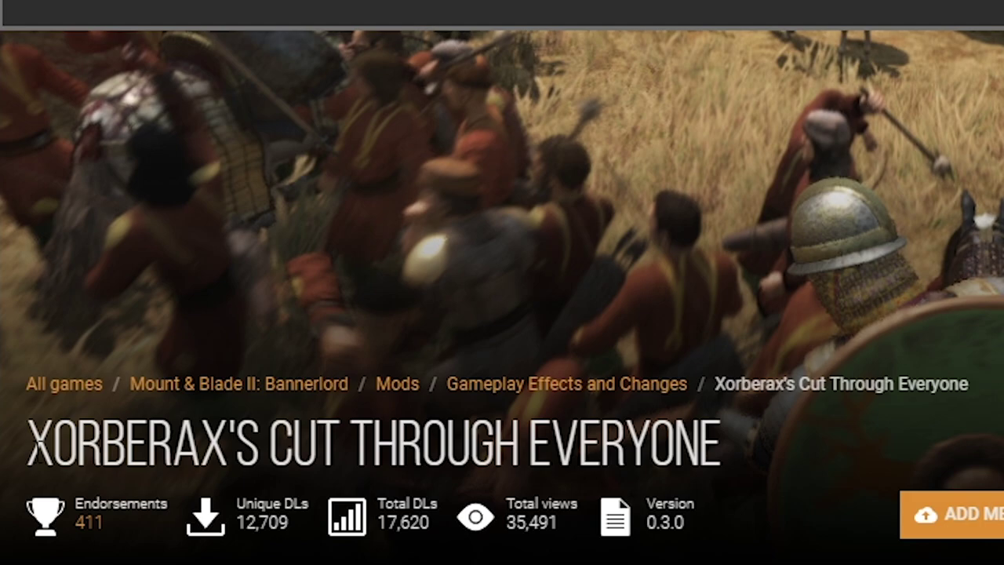
Check the title of the Xorberax's Cut Through Everyone mod page.
left_click_drag(33, 446, 702, 445)
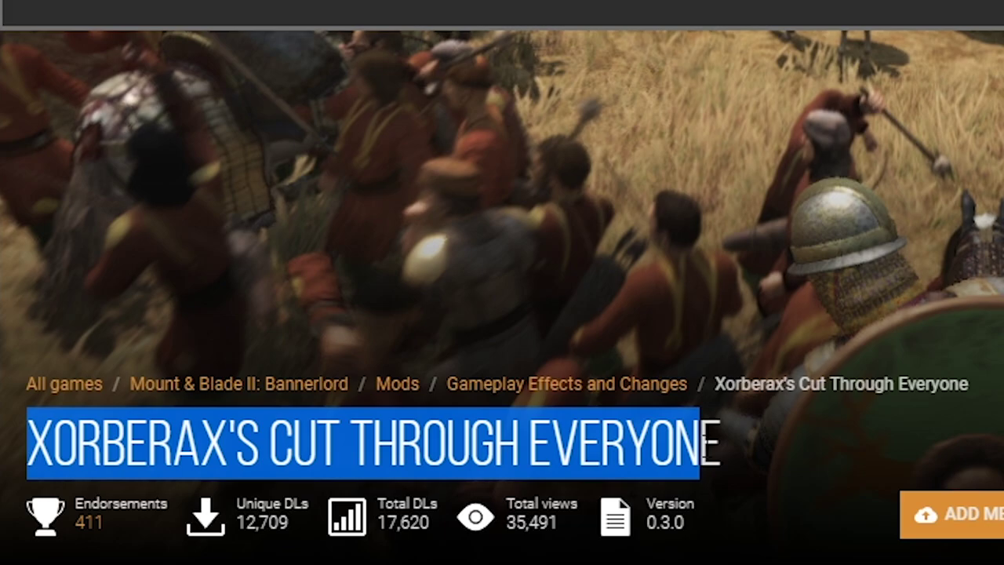